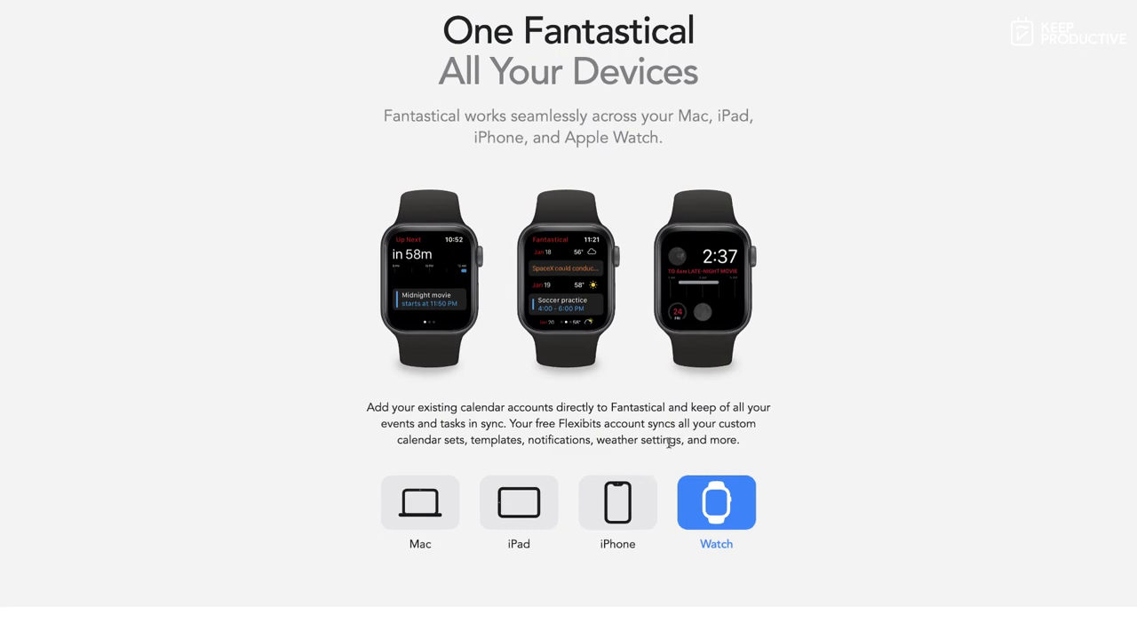
Scroll the Fantastical page past Work Together, Stay Organized and Interesting Calendars to the Weather section.
scroll(667, 444, up, 5)
scroll(670, 447, down, 3)
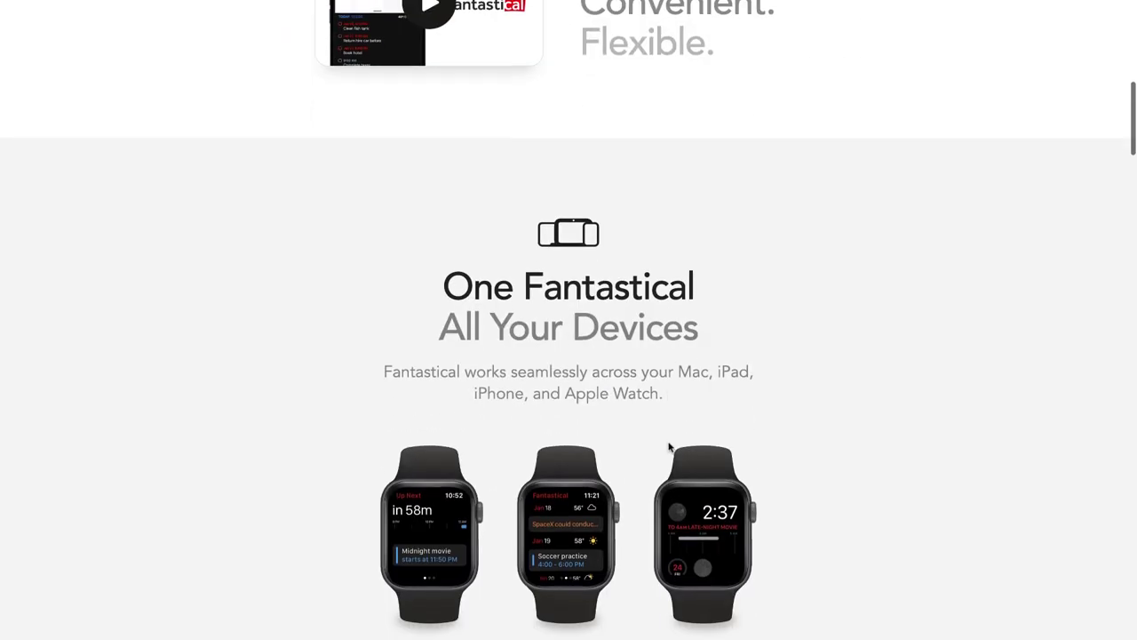
scroll(670, 447, down, 3)
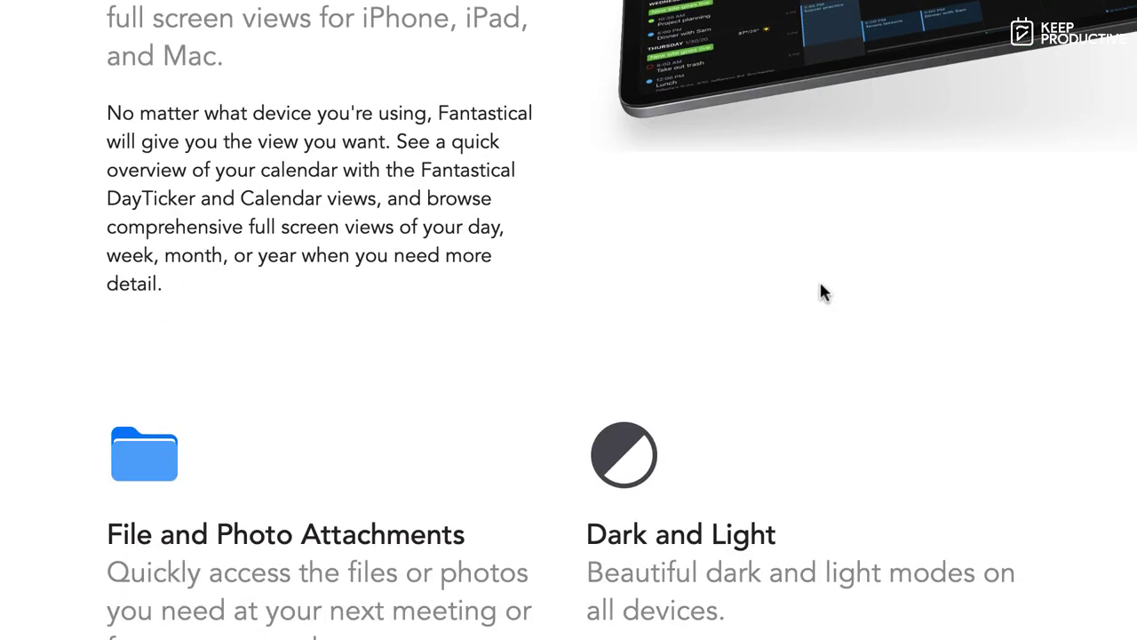
scroll(819, 285, down, 8)
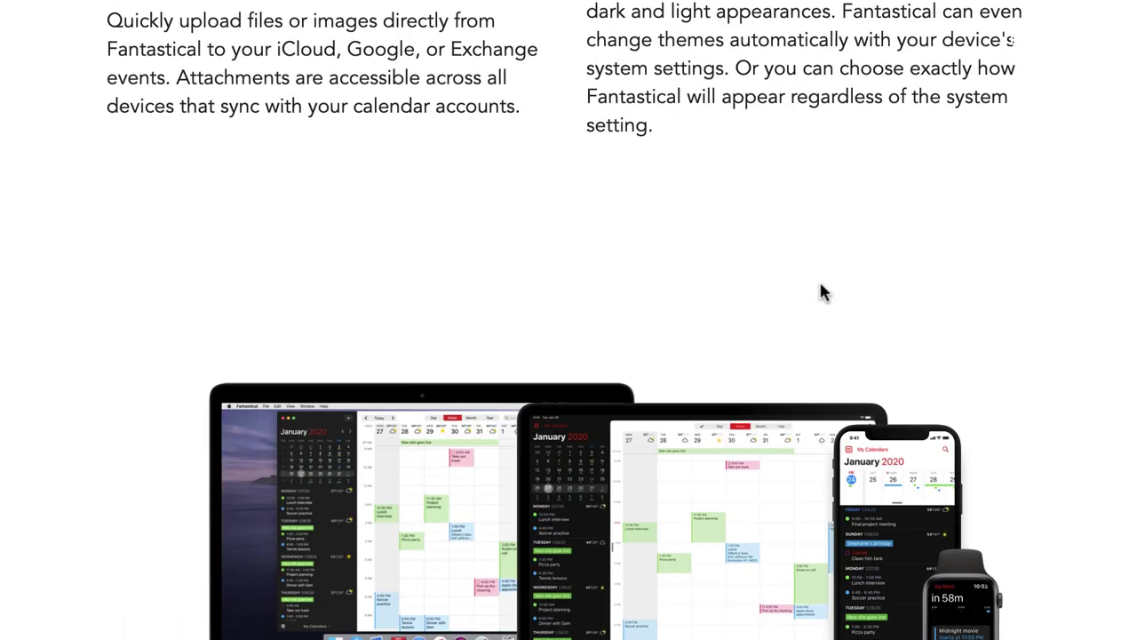
scroll(820, 286, down, 7)
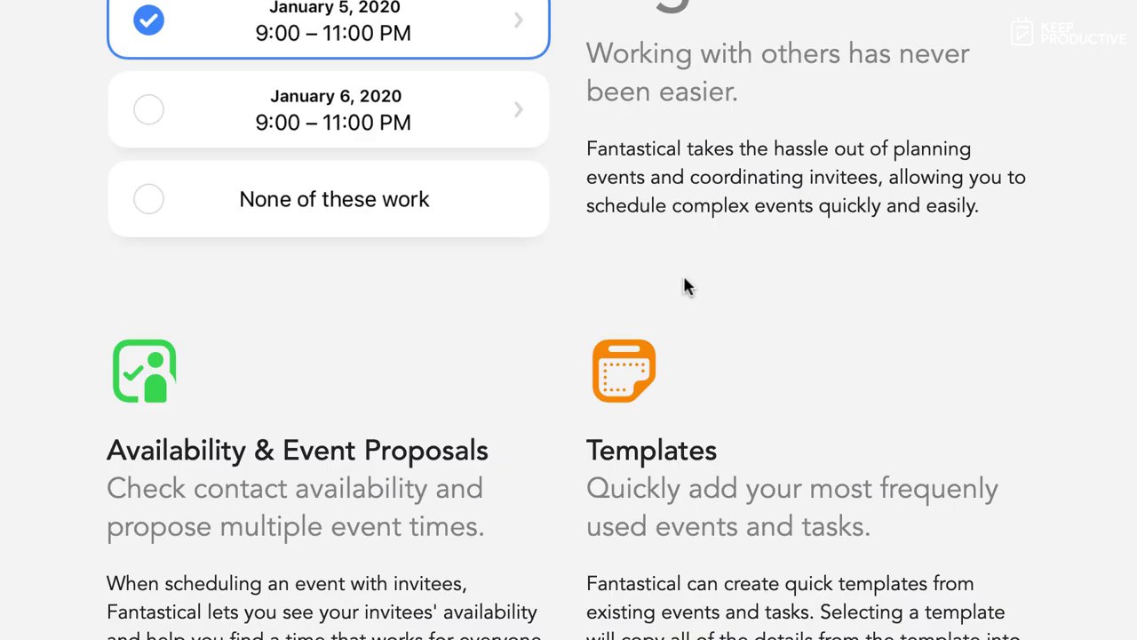
scroll(682, 285, down, 3)
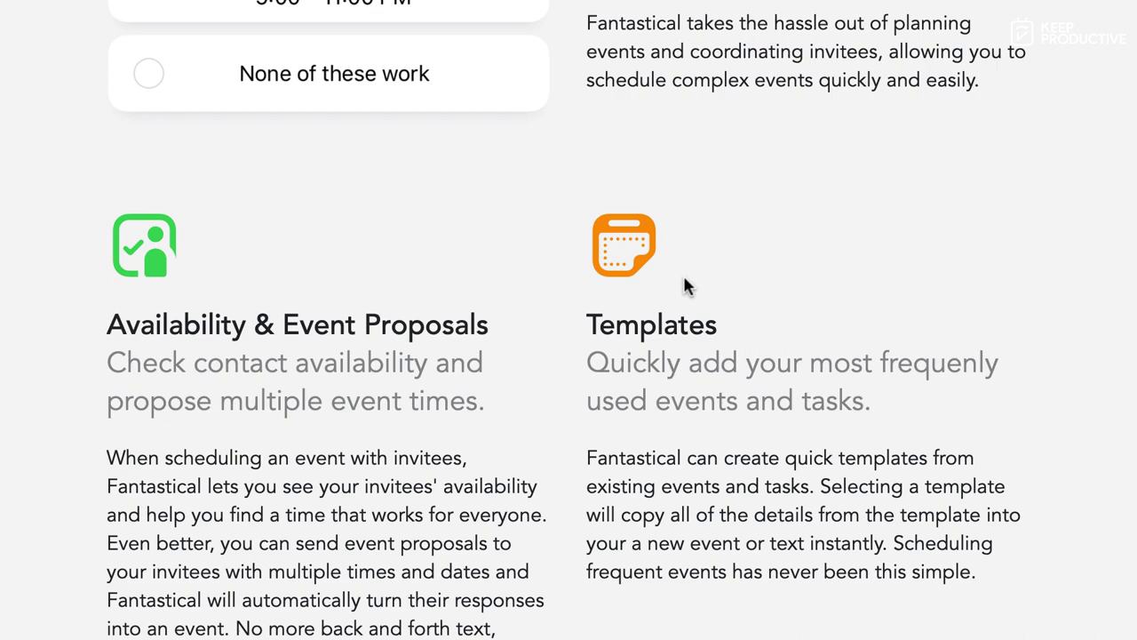
scroll(813, 130, up, 2)
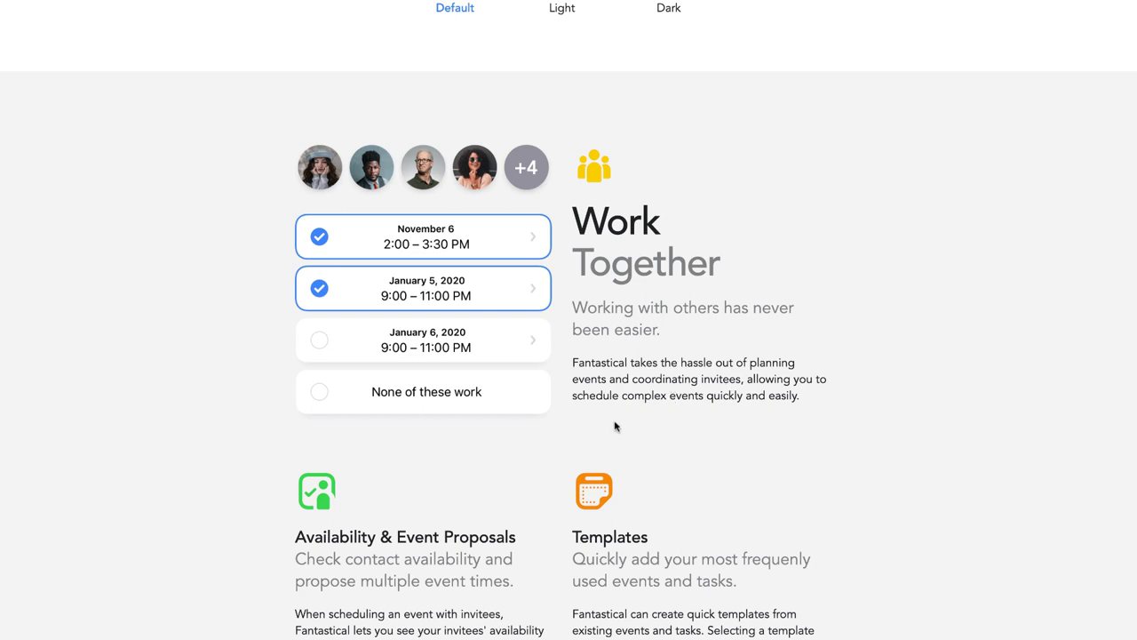
scroll(613, 426, down, 3)
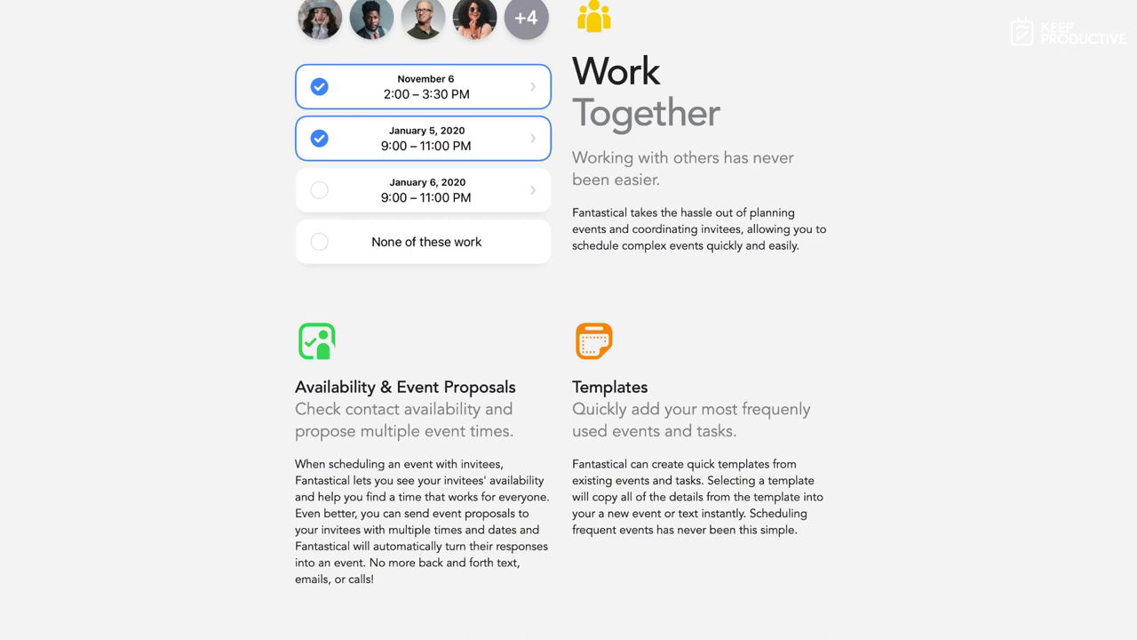
scroll(569, 320, down, 6)
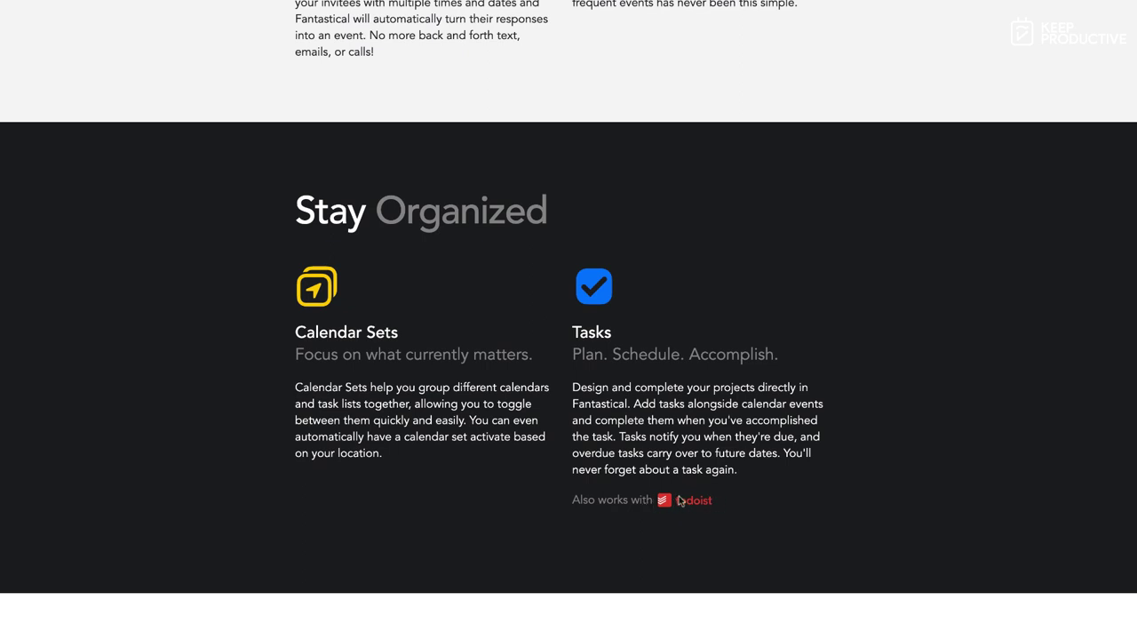
scroll(679, 500, down, 3)
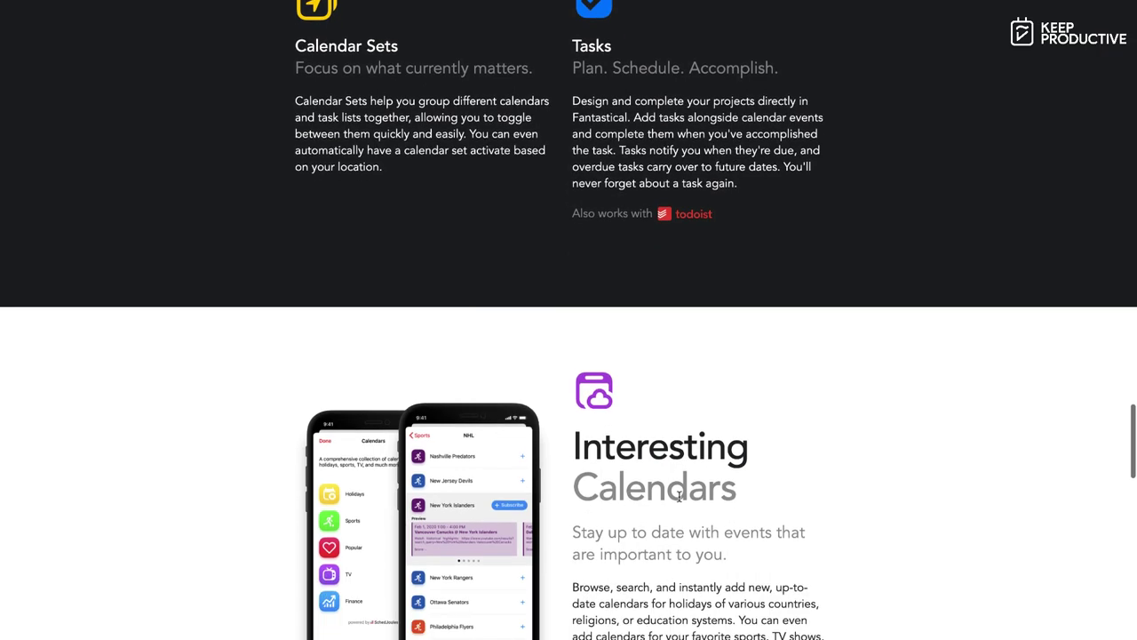
scroll(680, 501, down, 2)
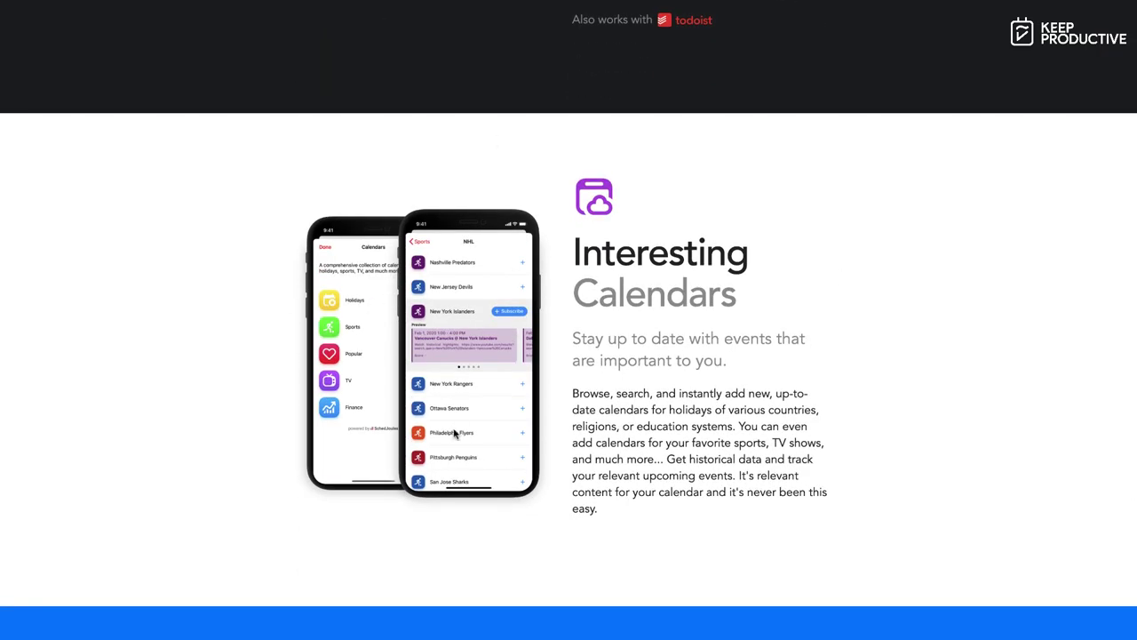
scroll(453, 432, down, 3)
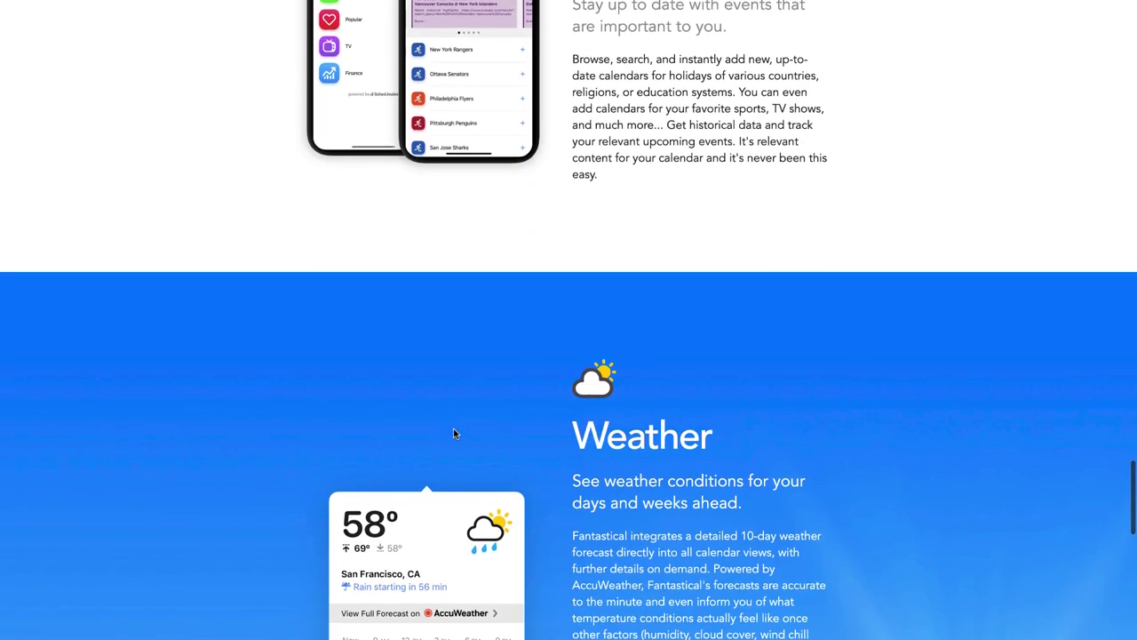
scroll(453, 433, down, 3)
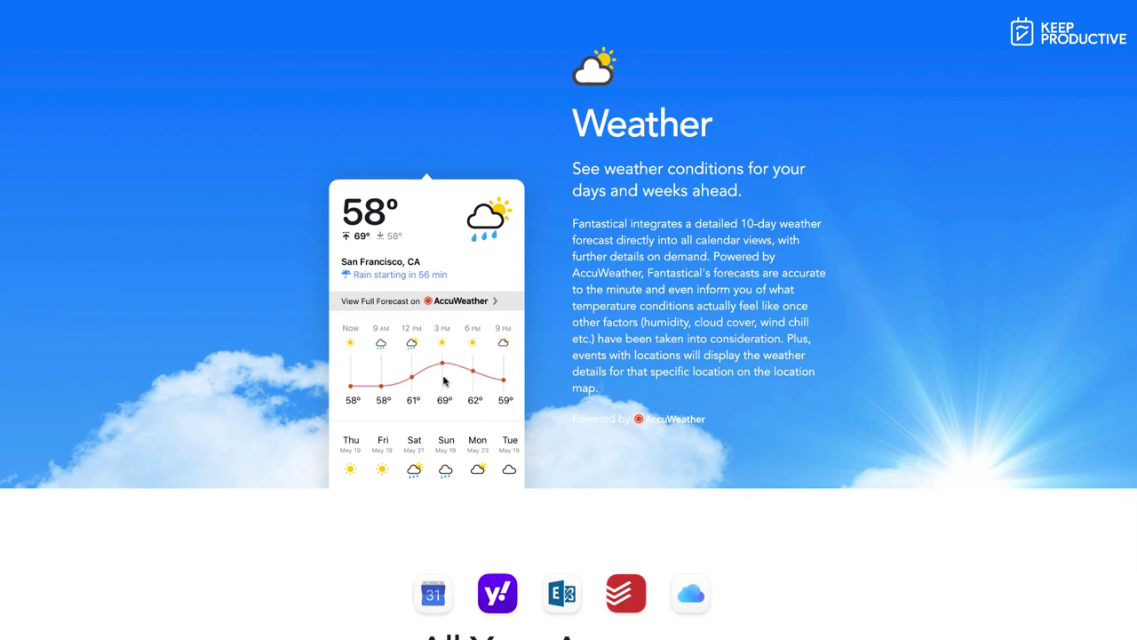
Scroll further down to the £3.25 yearly and £4.49 monthly pricing cards.
scroll(445, 380, down, 5)
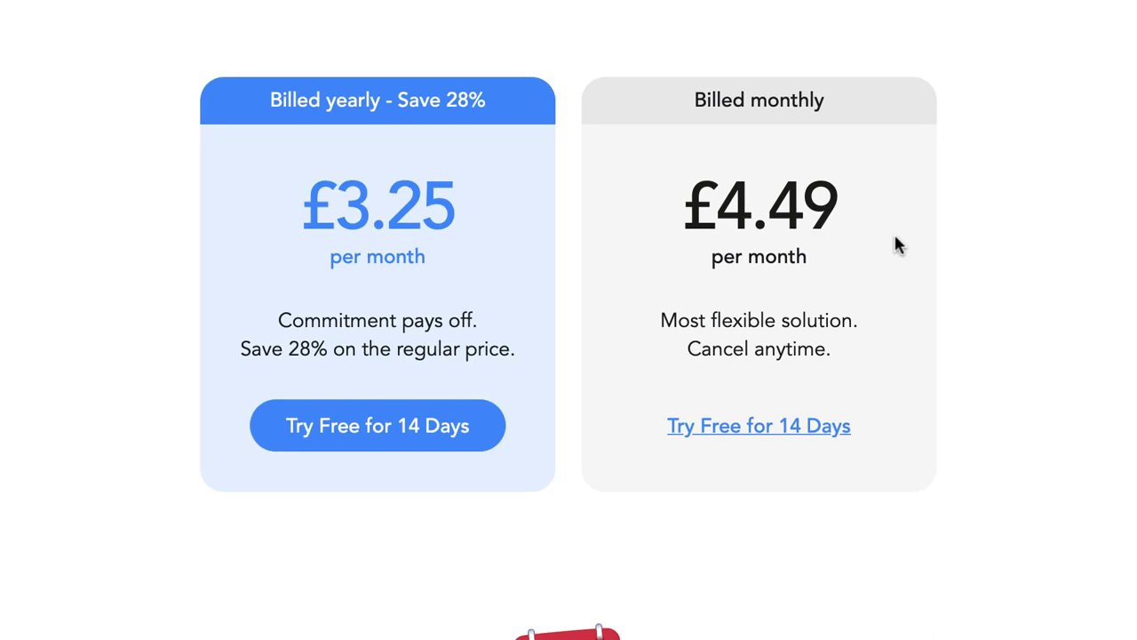
Scroll through the feature comparison table to the Billed yearly and Billed monthly pricing cards.
scroll(895, 240, down, 5)
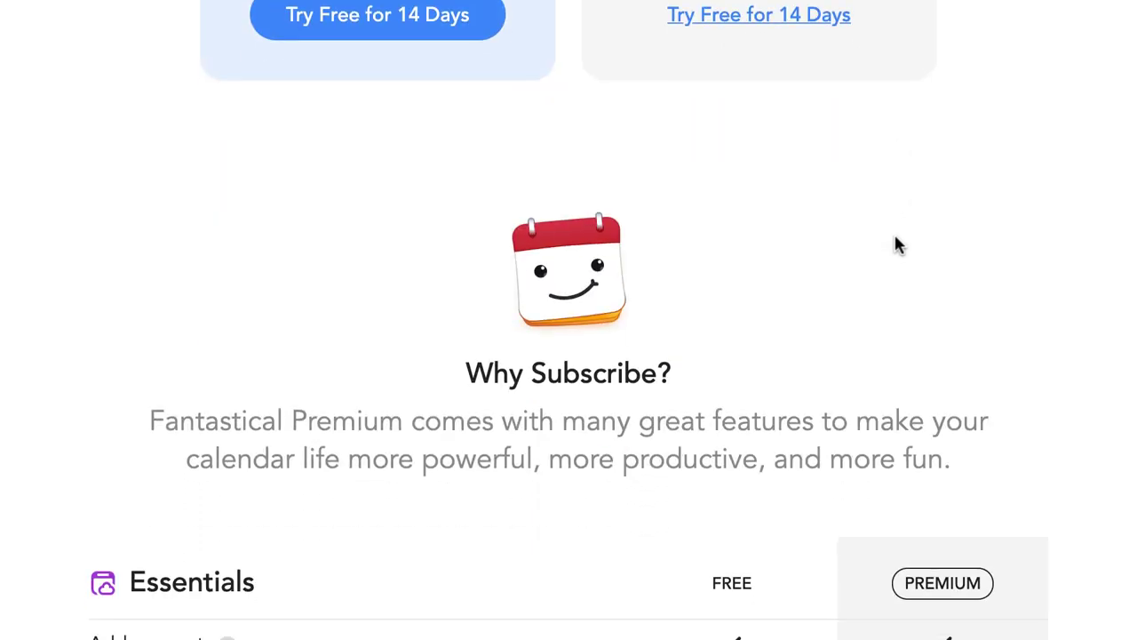
scroll(896, 240, down, 5)
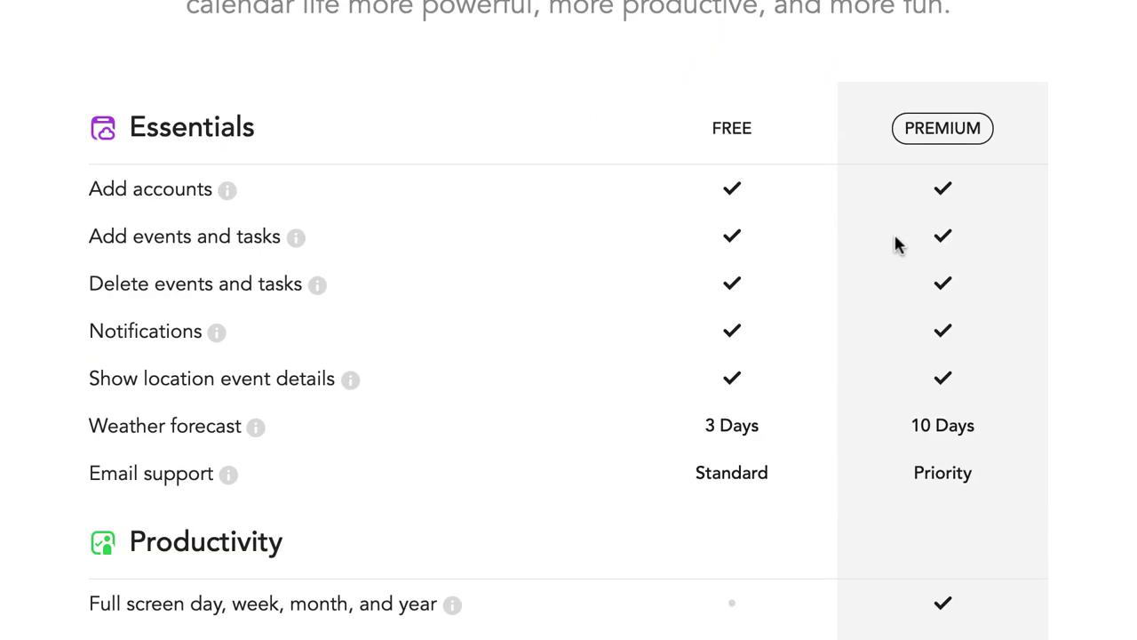
scroll(896, 240, up, 8)
scroll(1010, 172, up, 2)
scroll(1021, 167, down, 10)
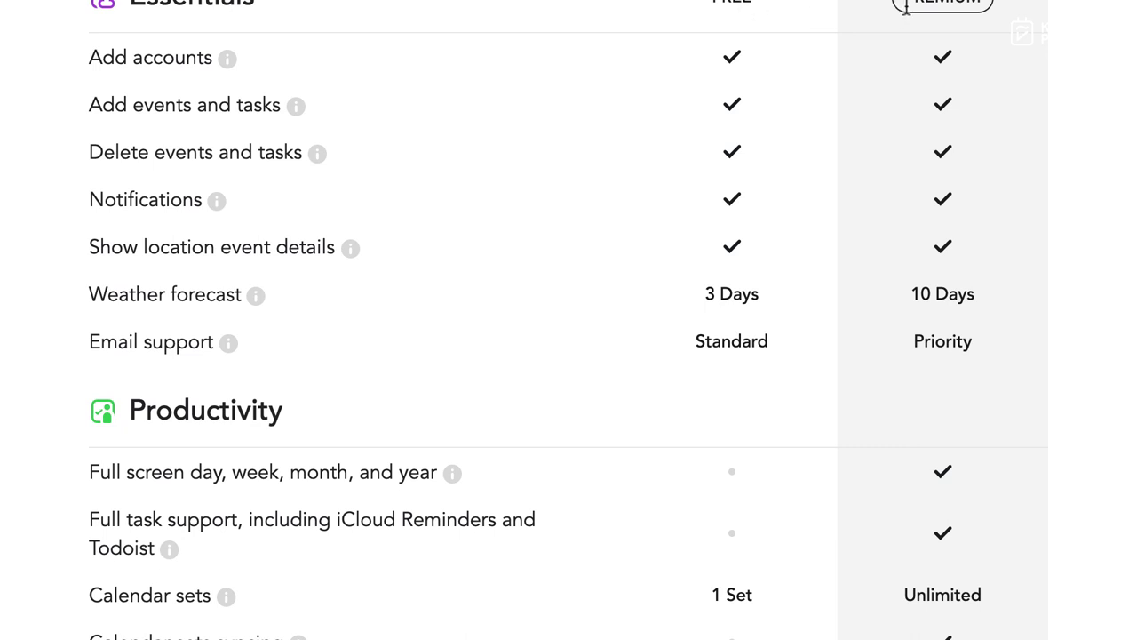
scroll(786, 194, down, 3)
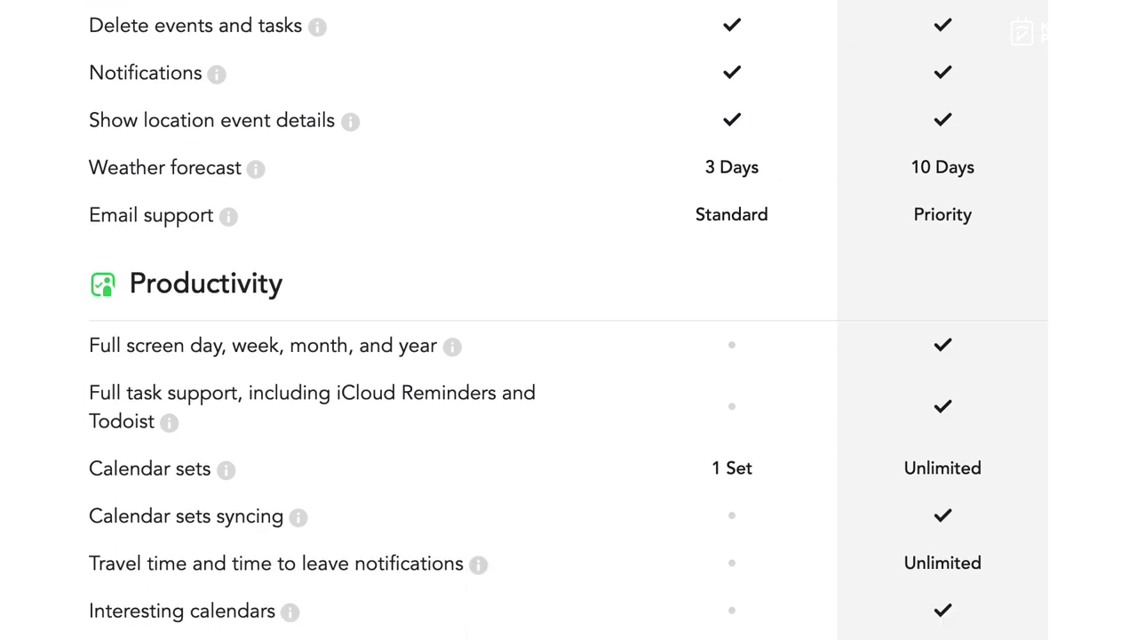
scroll(629, 340, down, 5)
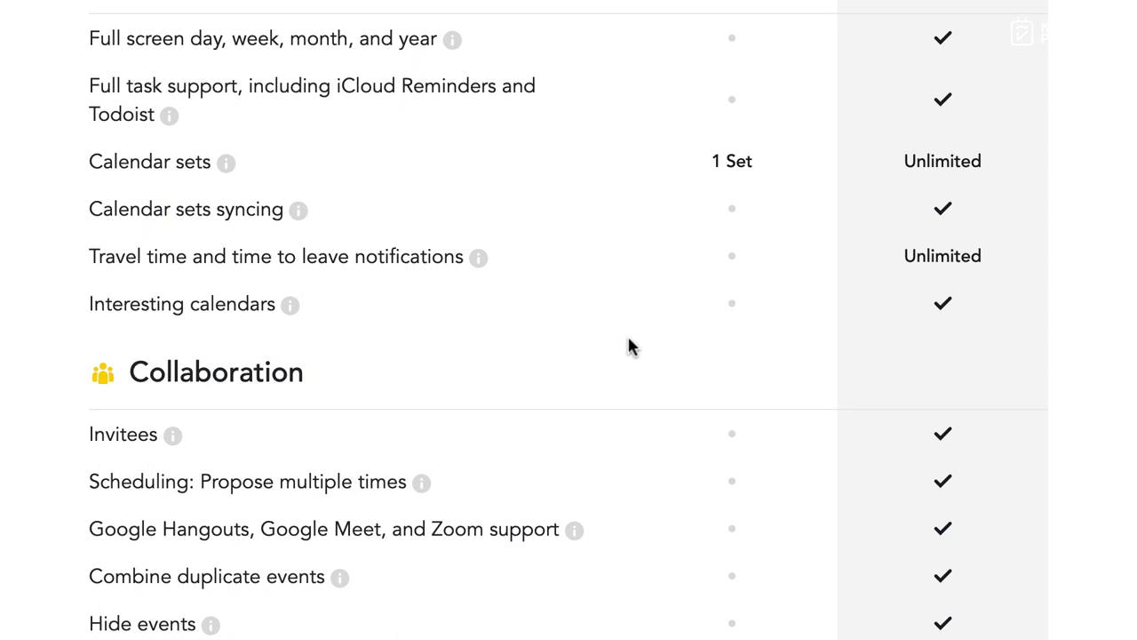
scroll(628, 340, up, 5)
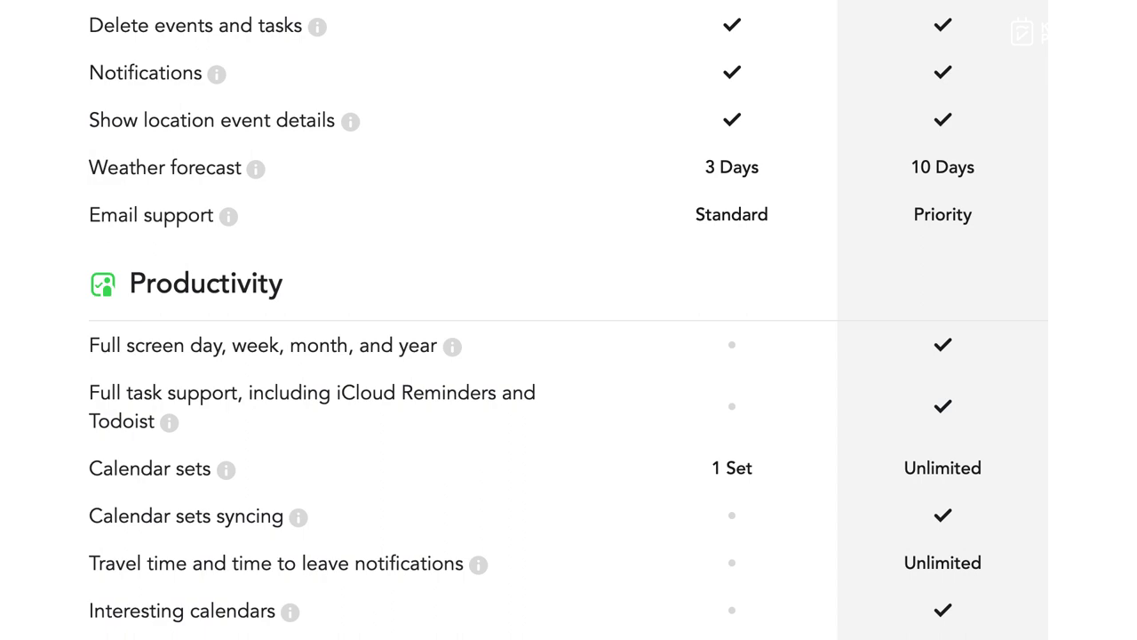
scroll(293, 156, down, 3)
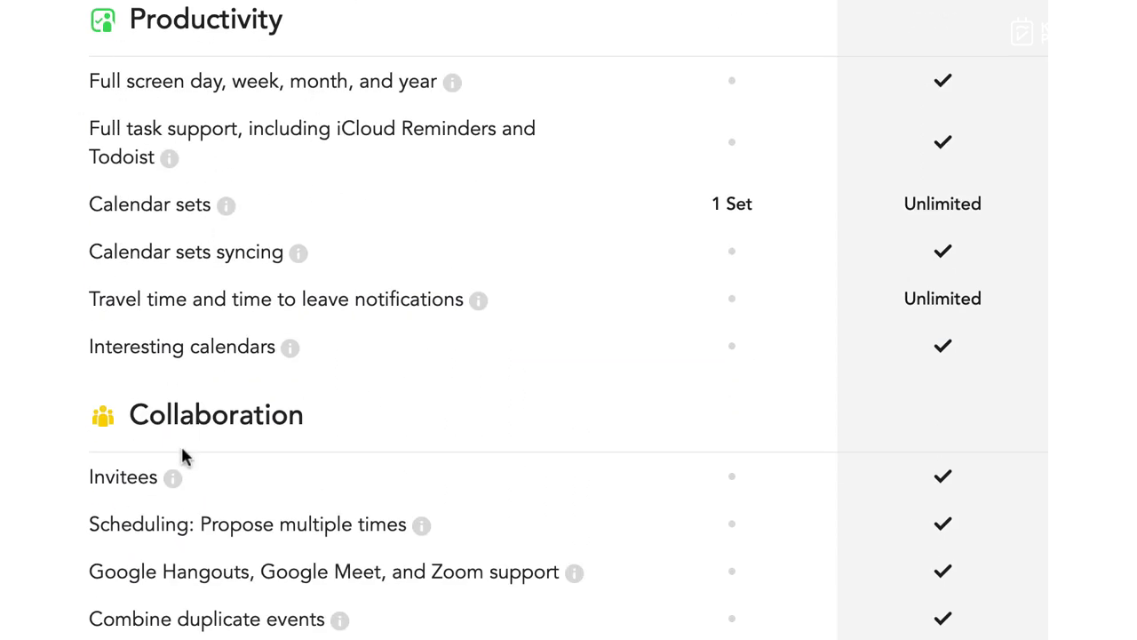
scroll(183, 455, down, 5)
scroll(185, 453, up, 4)
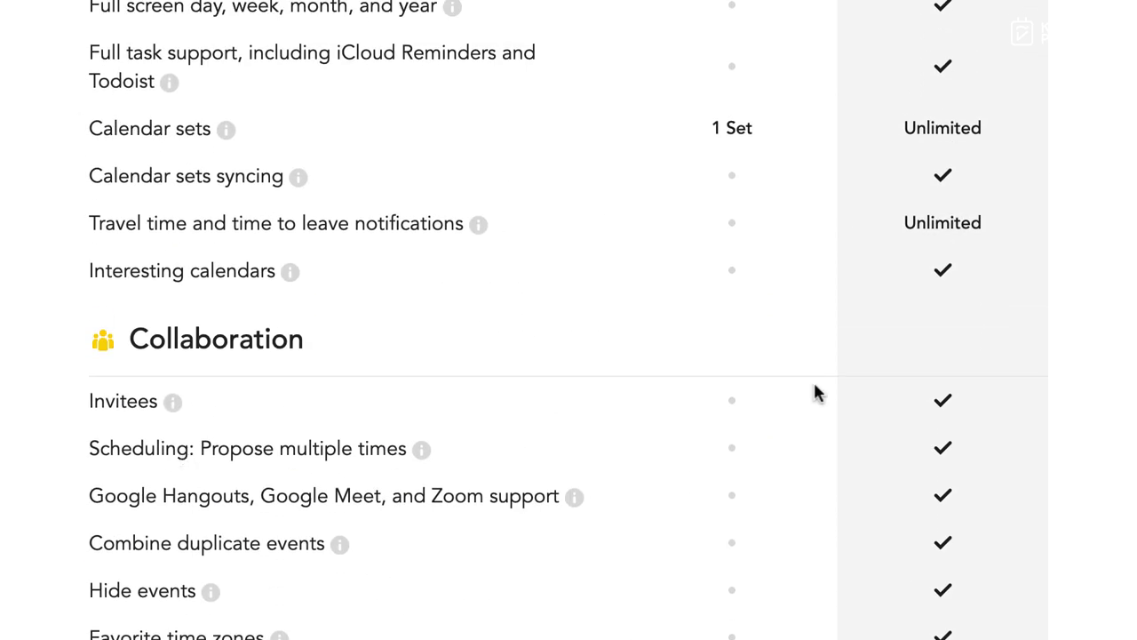
scroll(1099, 142, up, 4)
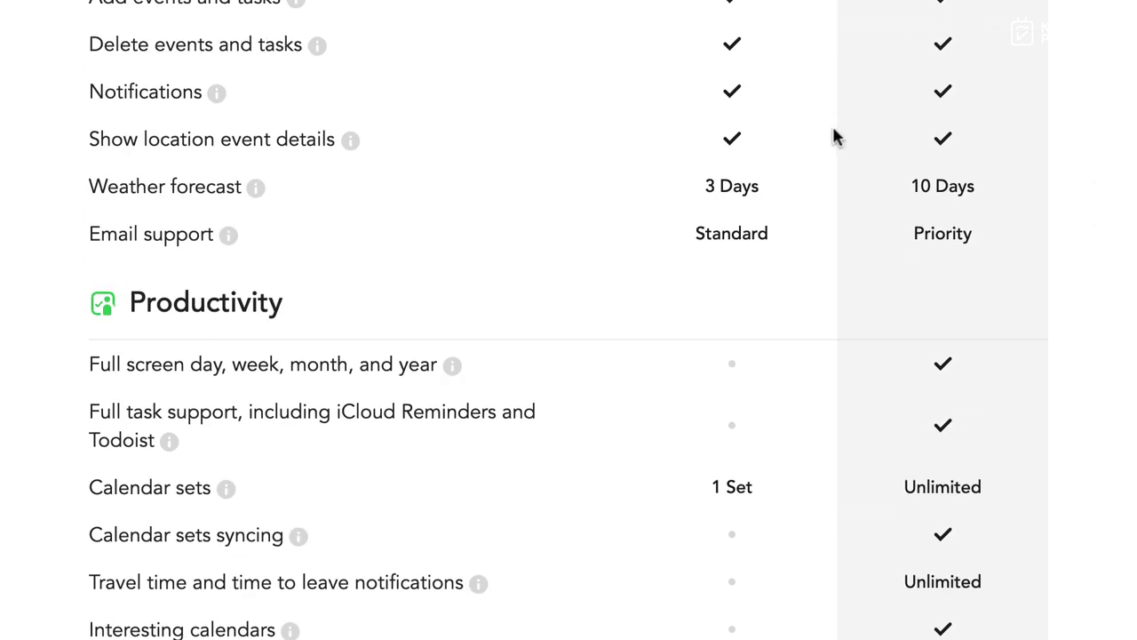
scroll(833, 135, down, 3)
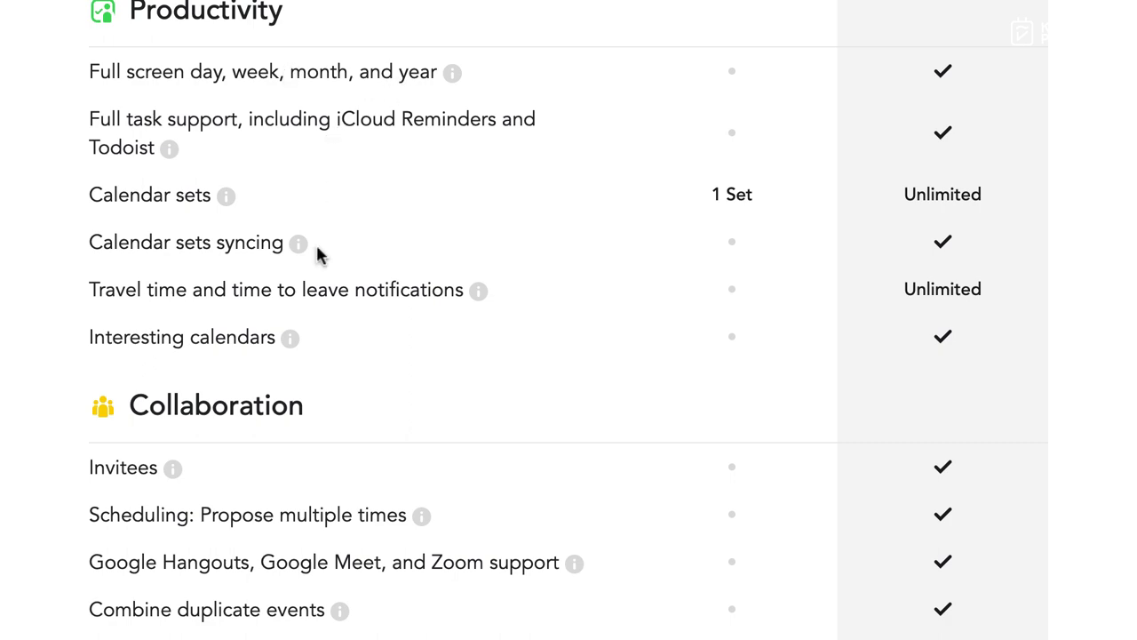
scroll(273, 435, down, 4)
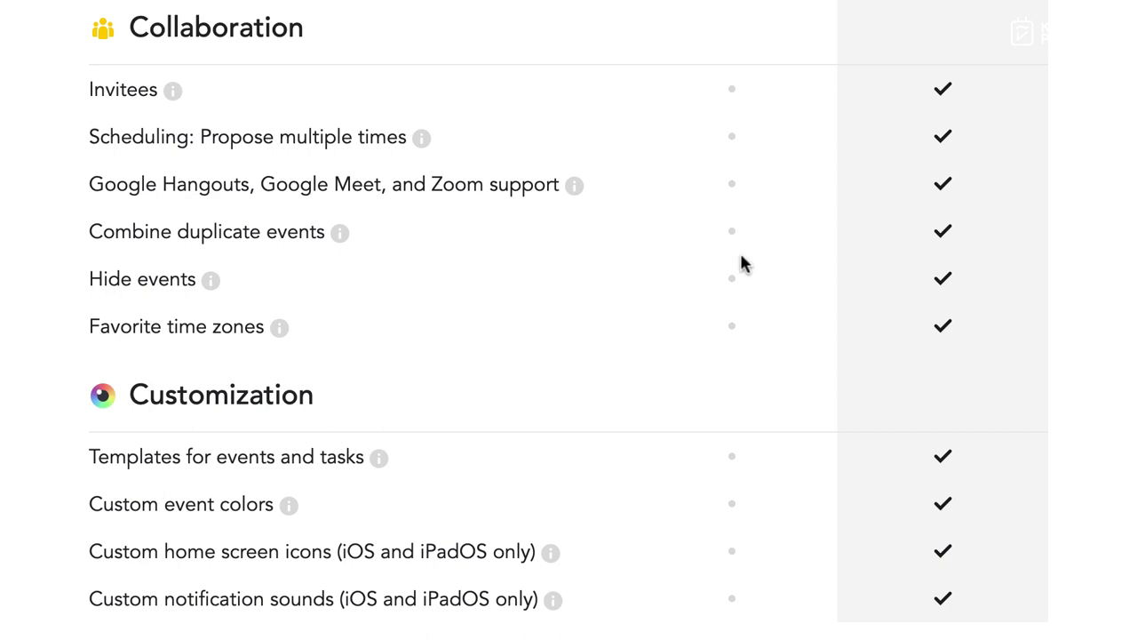
scroll(743, 262, up, 7)
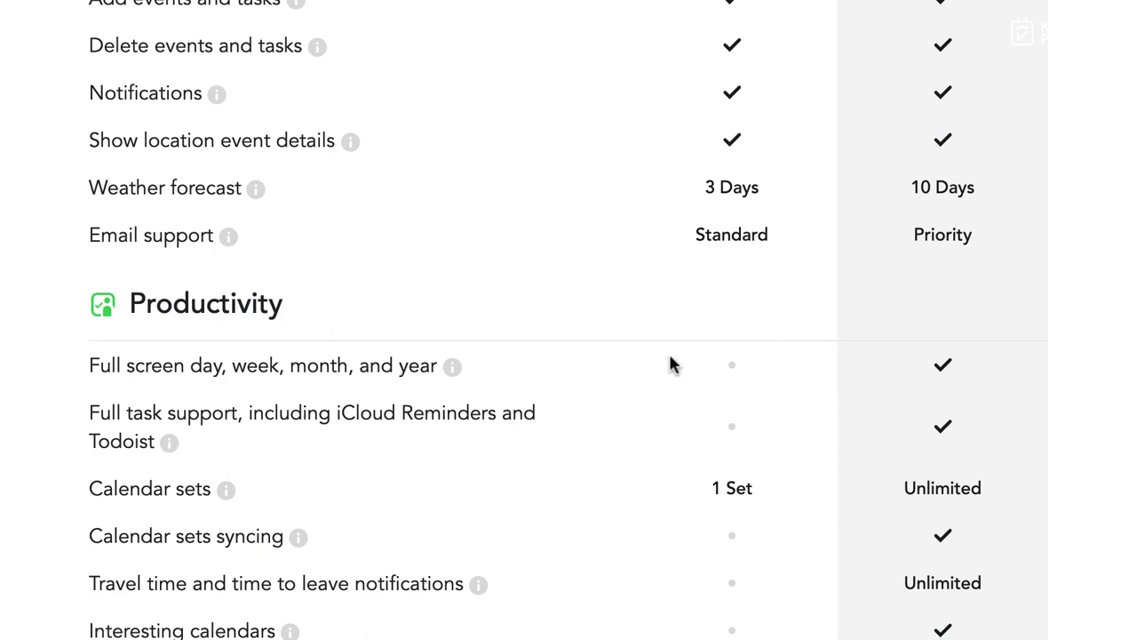
scroll(670, 364, down, 13)
scroll(670, 363, down, 1)
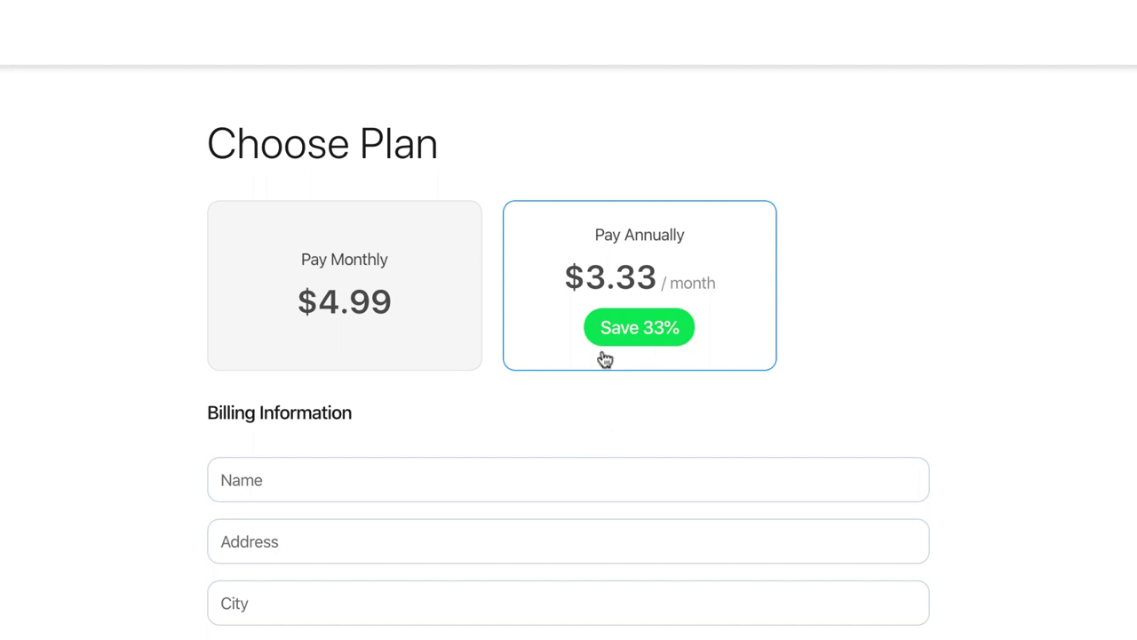
Scroll down the Choose Plan checkout page offering $4.99 monthly or $3.33/month annually.
scroll(605, 373, down, 8)
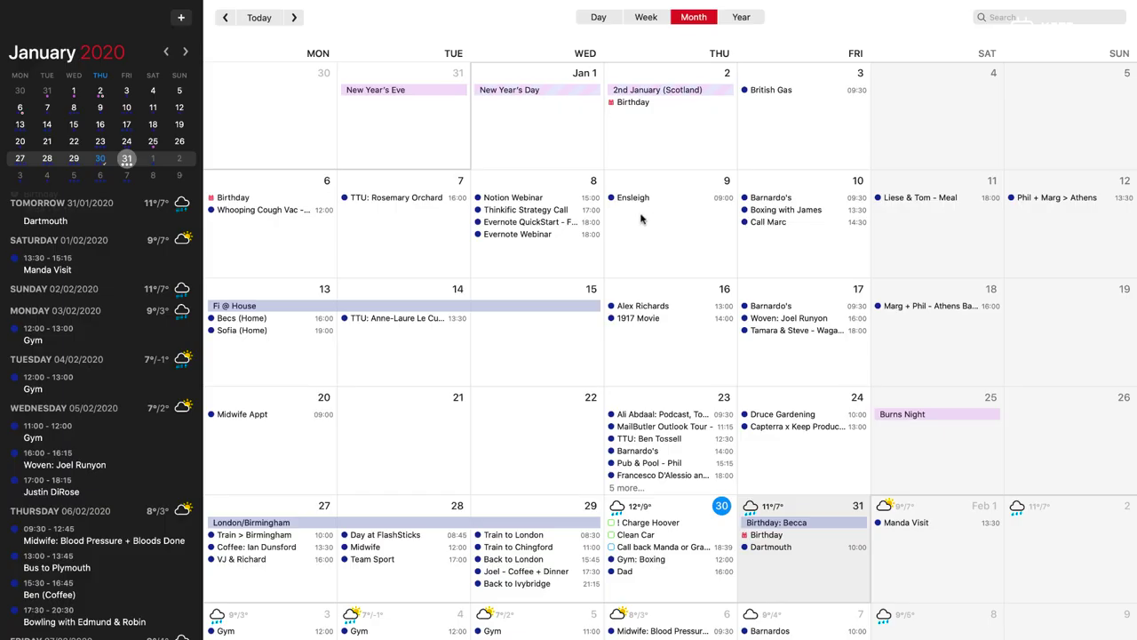
Scroll the agenda list up so Today, 30 January, sits at the top.
scroll(55, 310, up, 3)
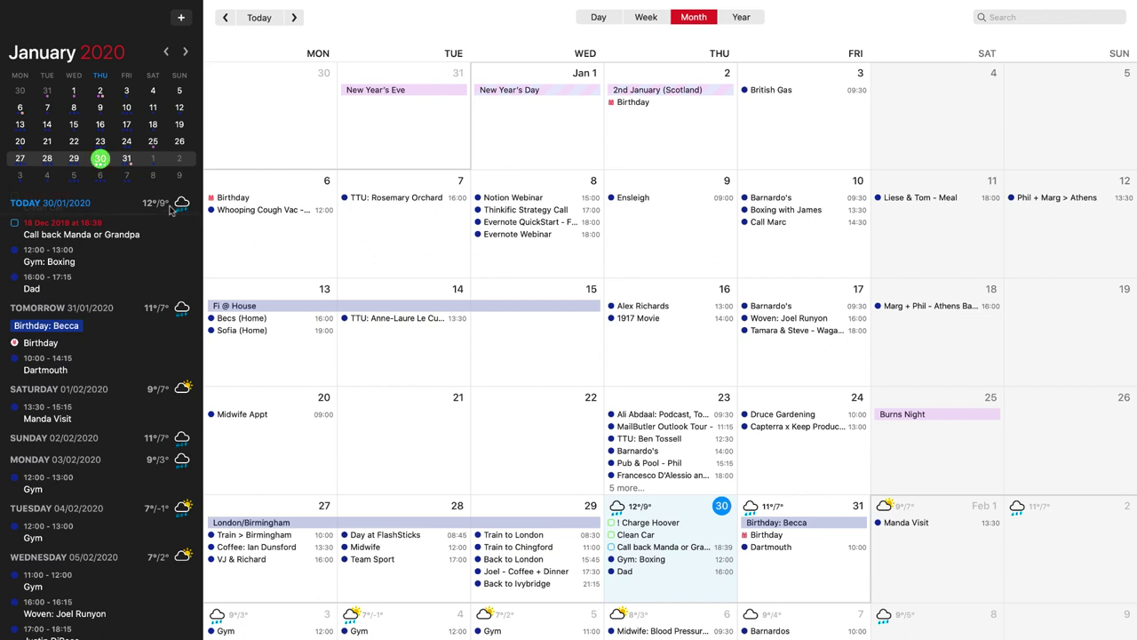
click(183, 309)
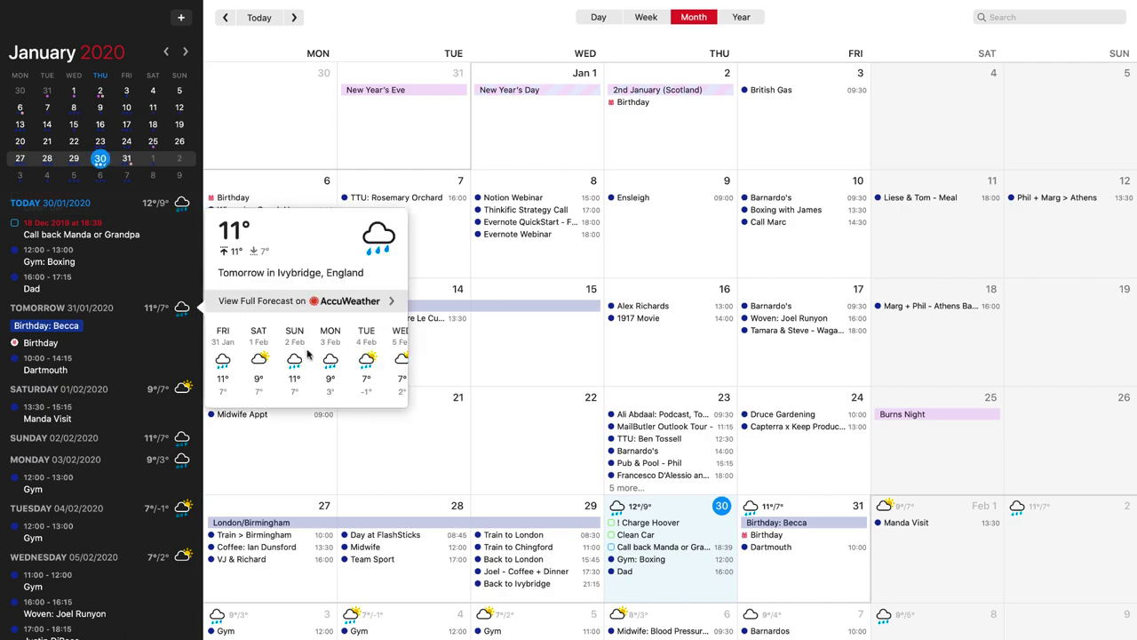
scroll(328, 358, right, 3)
scroll(484, 342, left, 5)
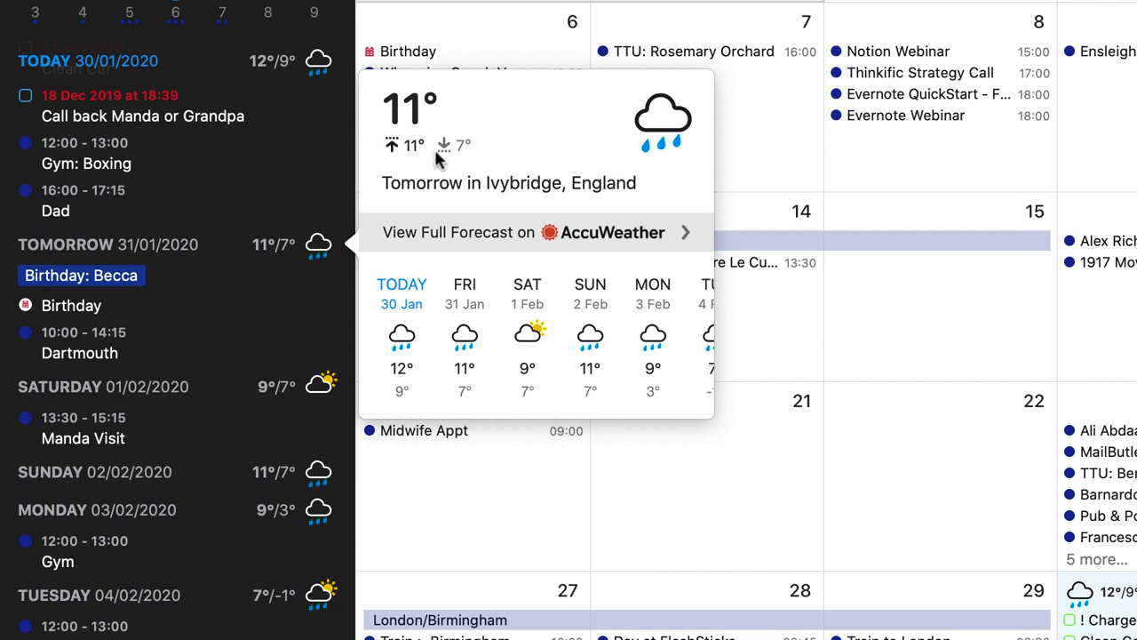
click(320, 249)
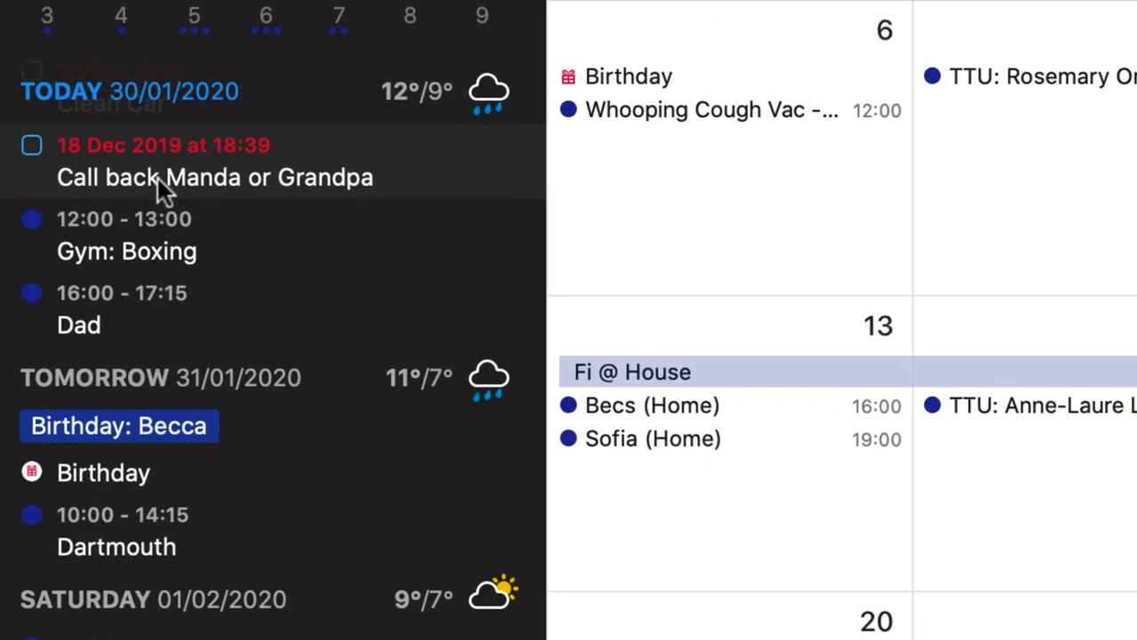
Jump back to today, Thursday 30 January 2020, and show it in Day view.
scroll(166, 175, up, 5)
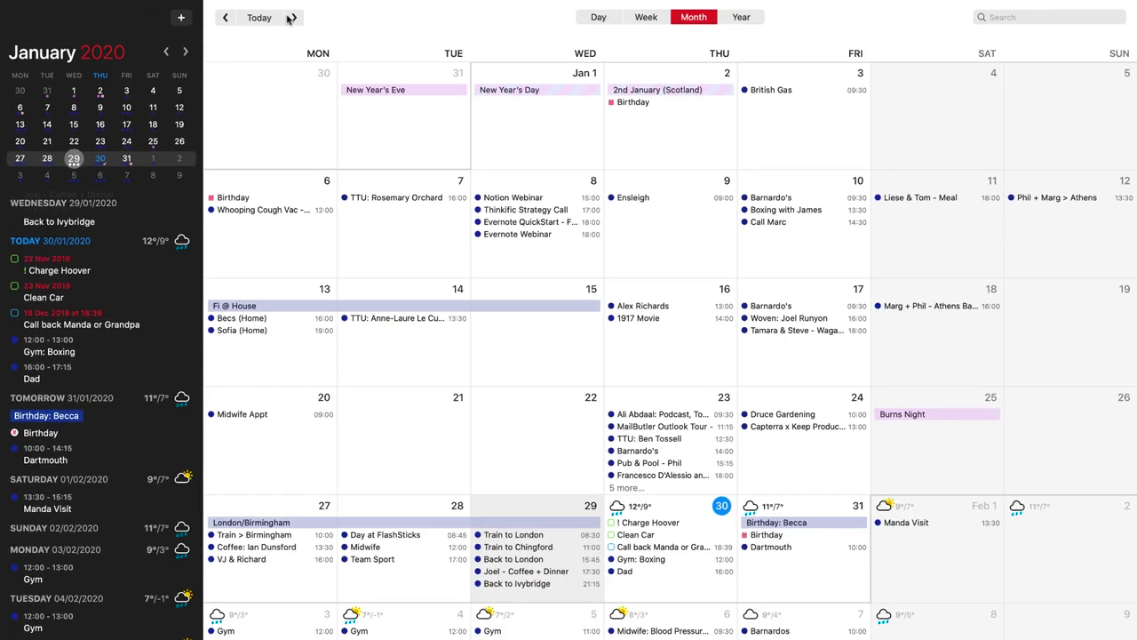
click(257, 17)
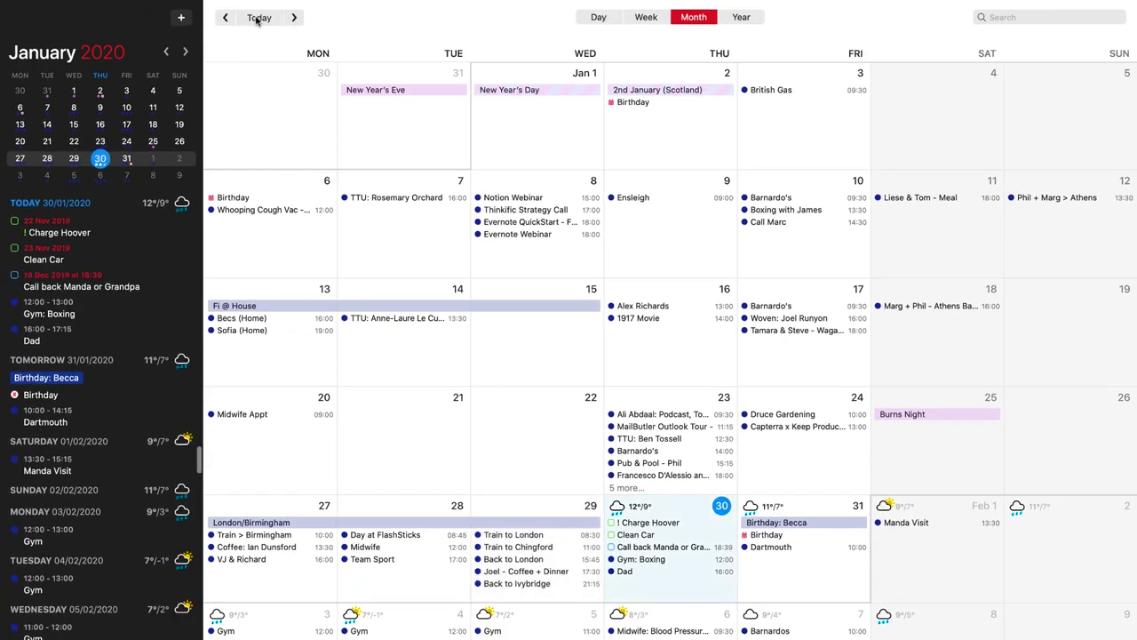
click(599, 17)
Draft a new untitled 10:30–11:00 event in today's hour grid.
scroll(450, 294, up, 2)
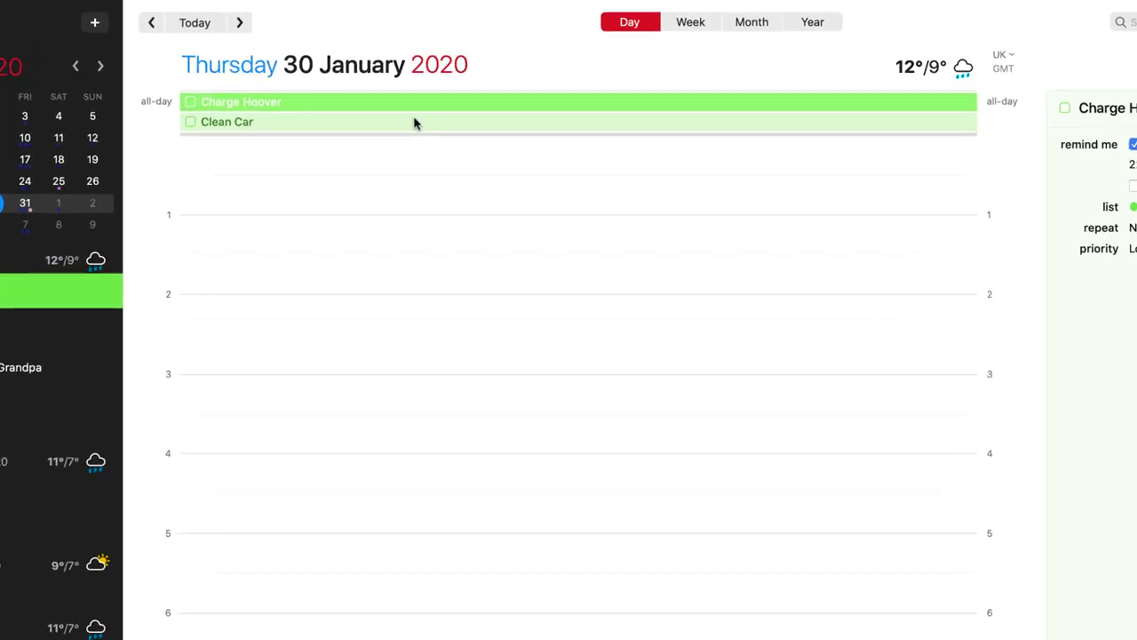
scroll(408, 233, down, 5)
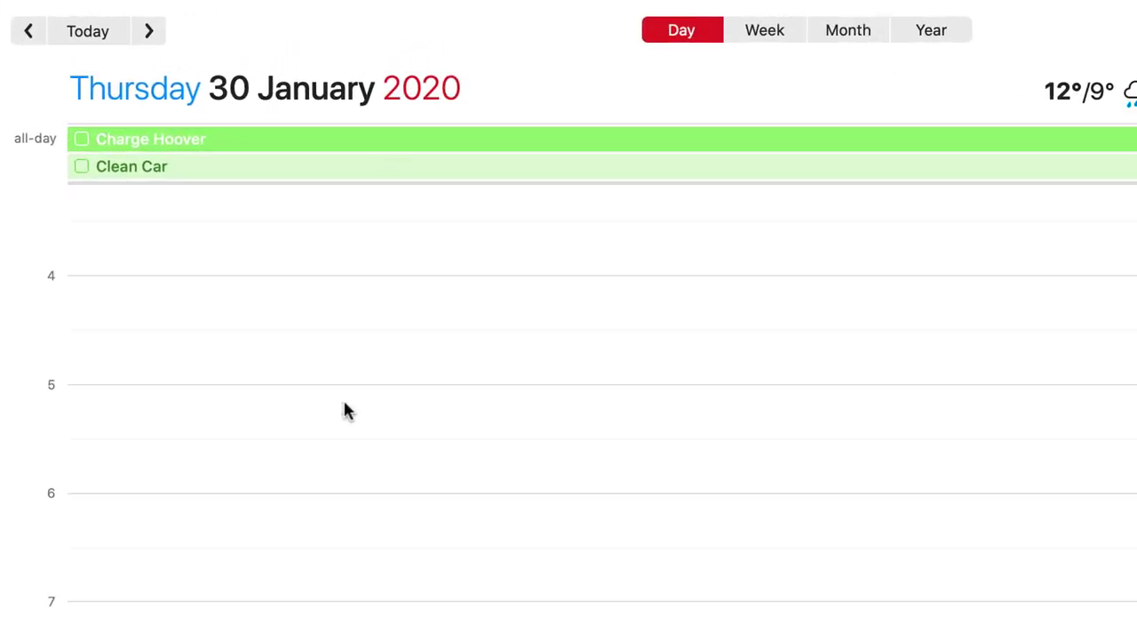
scroll(346, 411, down, 1)
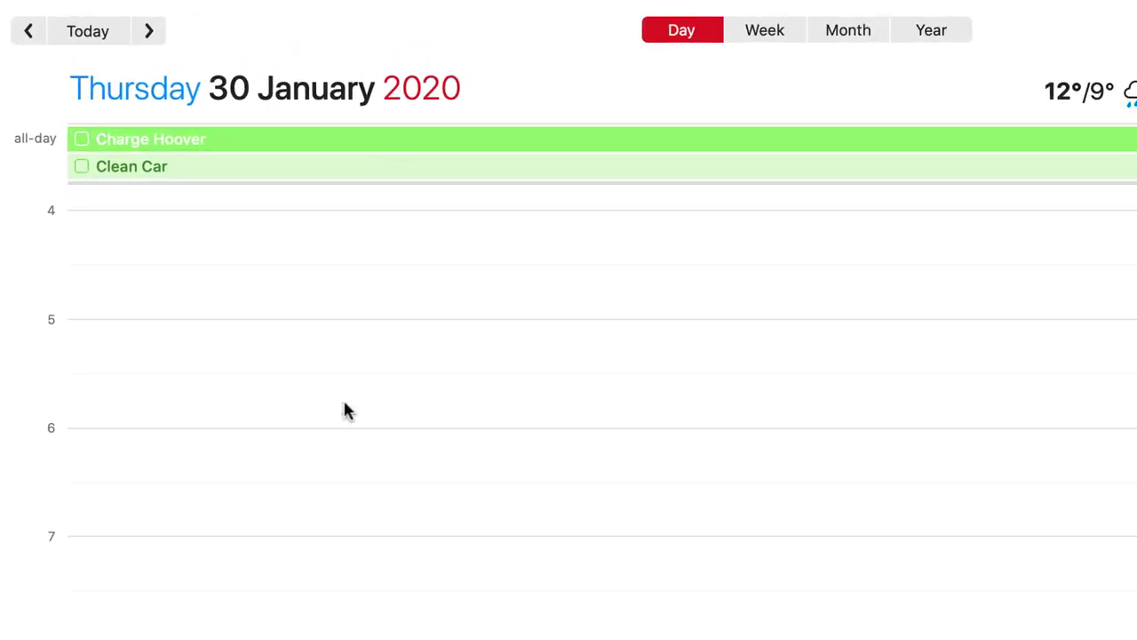
scroll(218, 533, down, 2)
scroll(603, 407, down, 1)
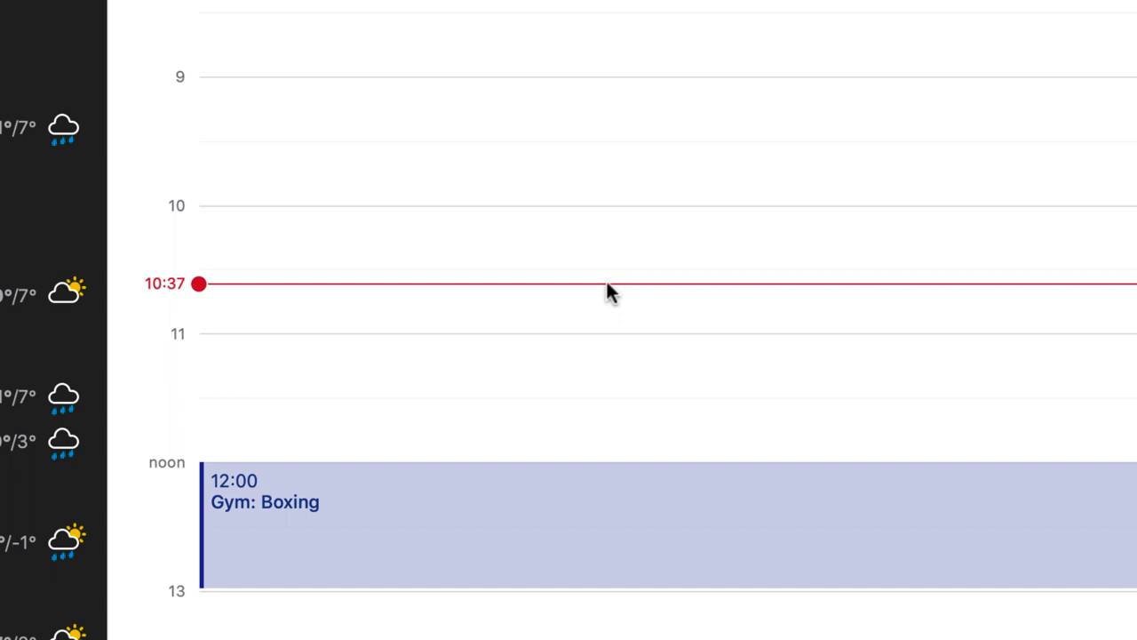
double_click(606, 292)
scroll(672, 163, down, 2)
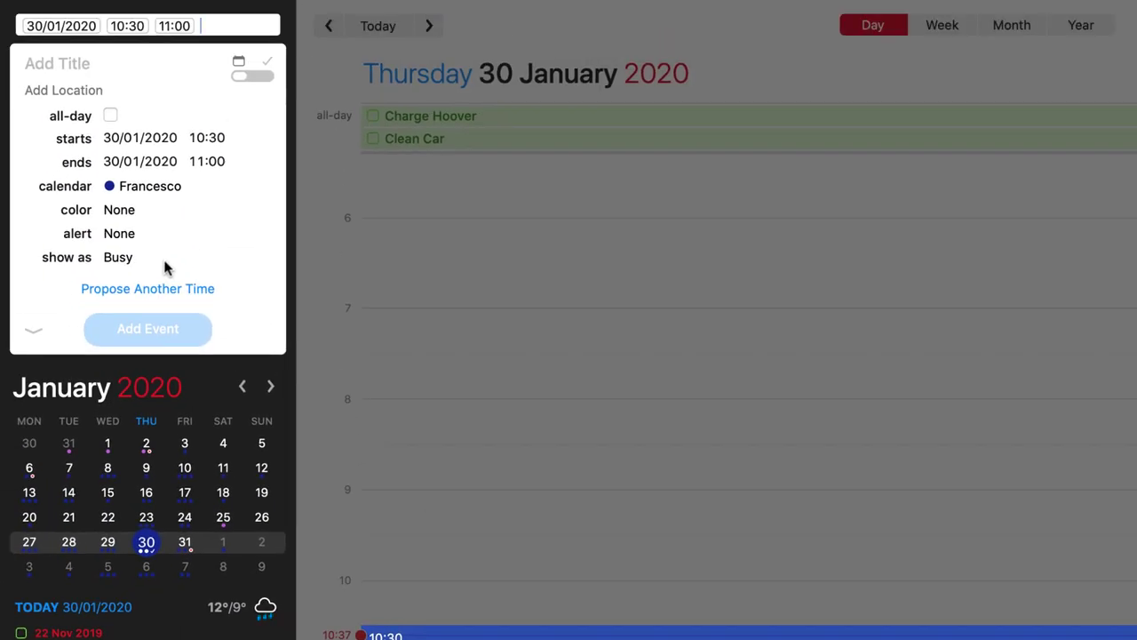
Toggle the new item to a task and back to an event, then expand its details.
click(245, 79)
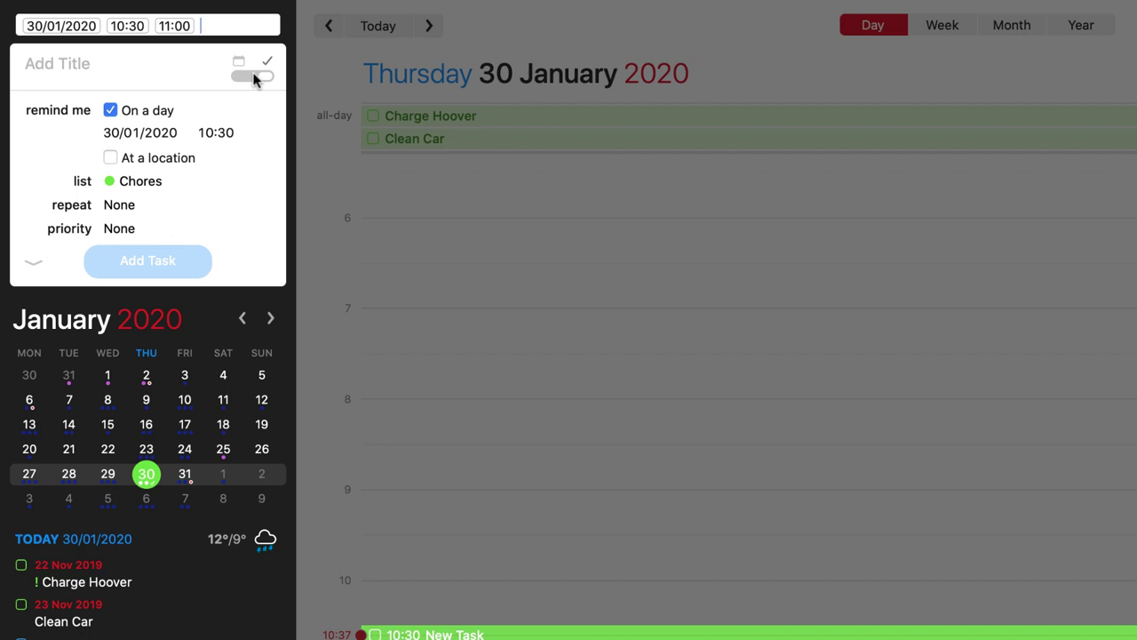
click(253, 78)
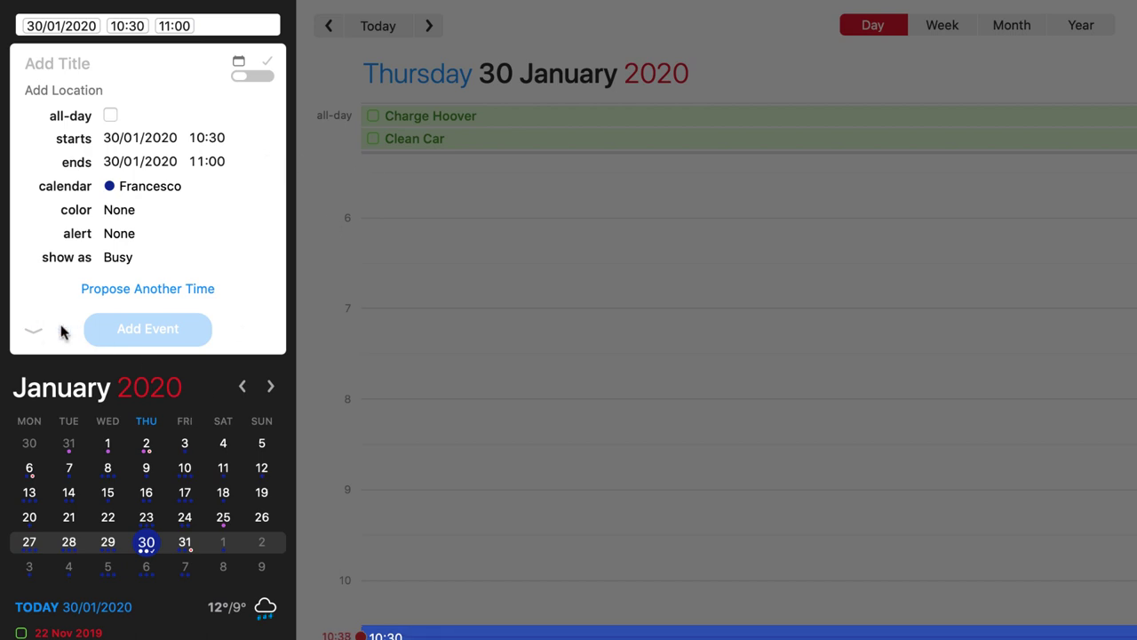
click(34, 332)
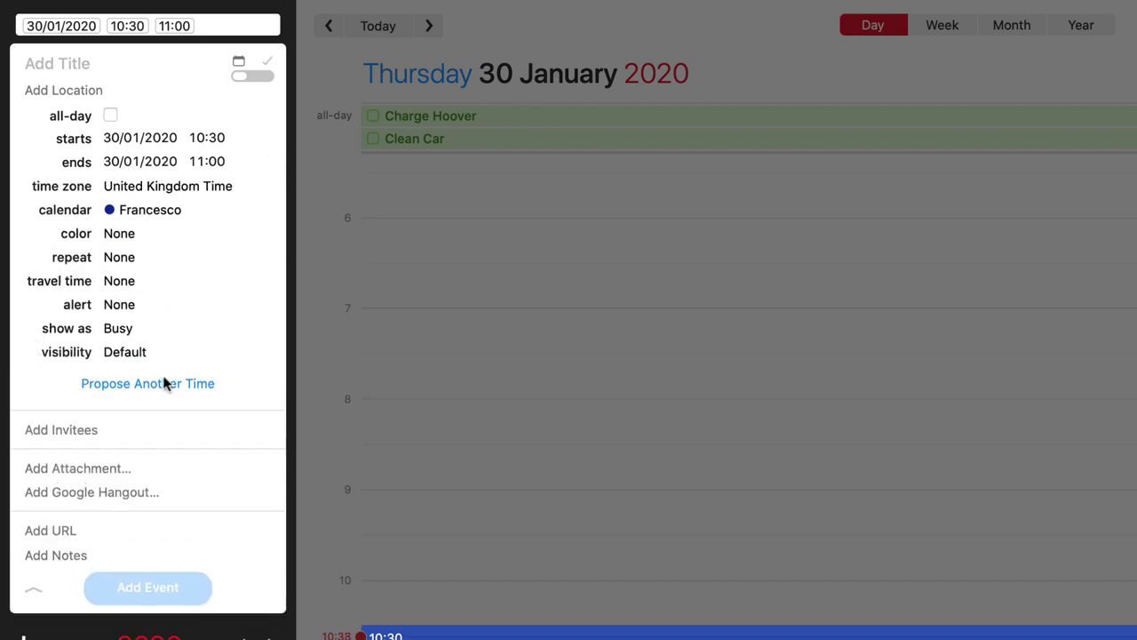
Propose an alternative slot, 31/01 10:30–11:00, and open the app preferences.
click(165, 382)
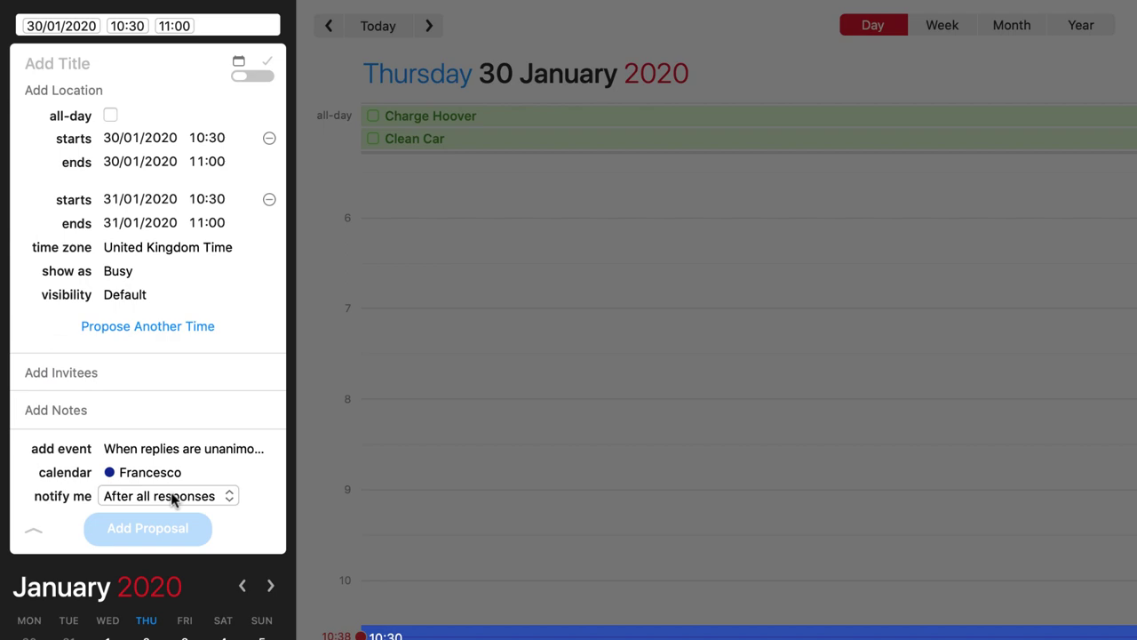
key(super+comma)
Browse the General and Appearance preferences, then add a Todoist account under Accounts.
click(237, 109)
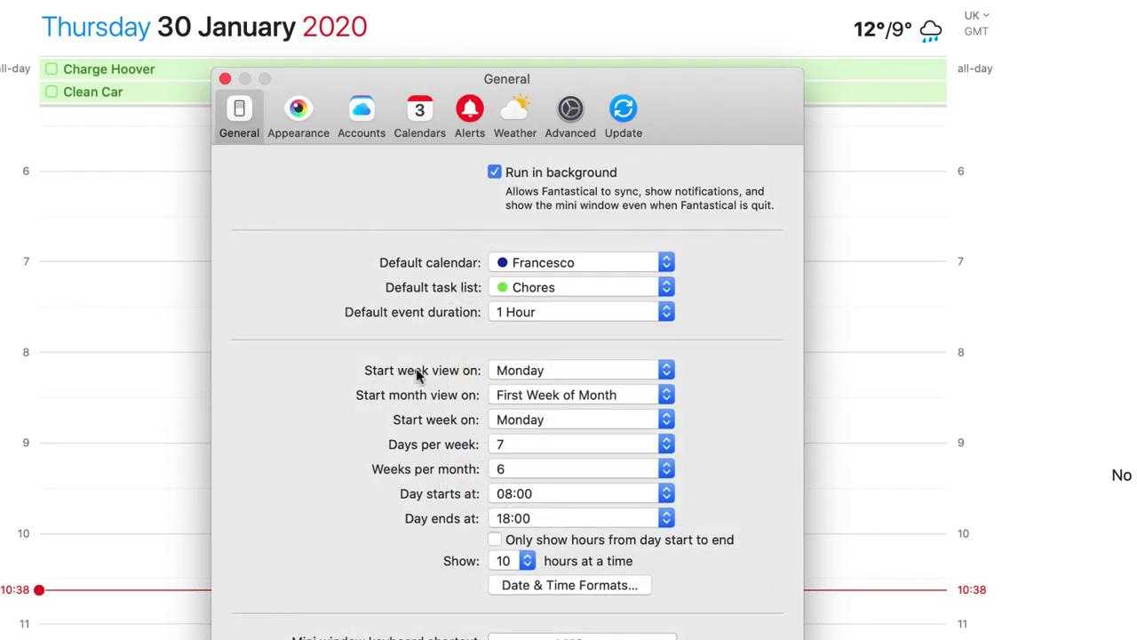
click(298, 129)
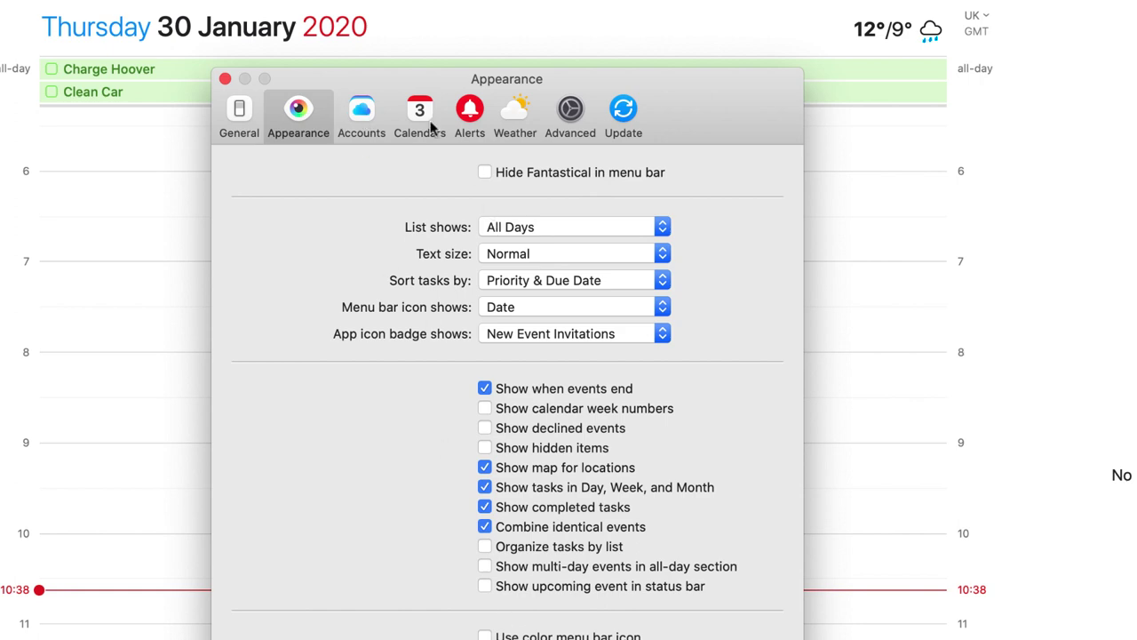
click(358, 109)
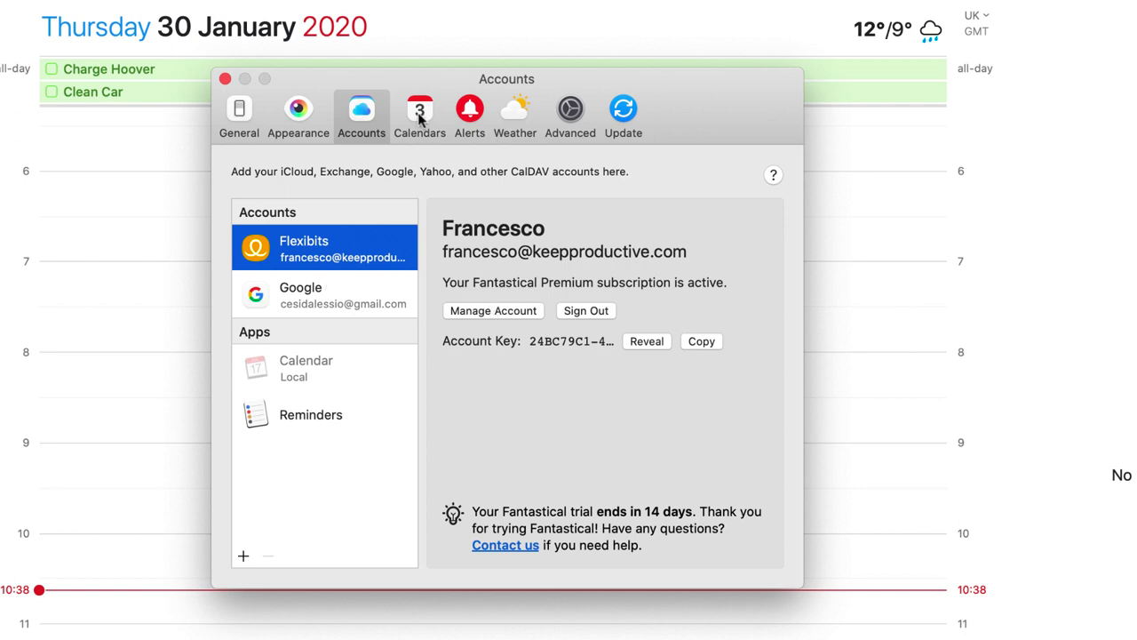
click(244, 556)
click(414, 418)
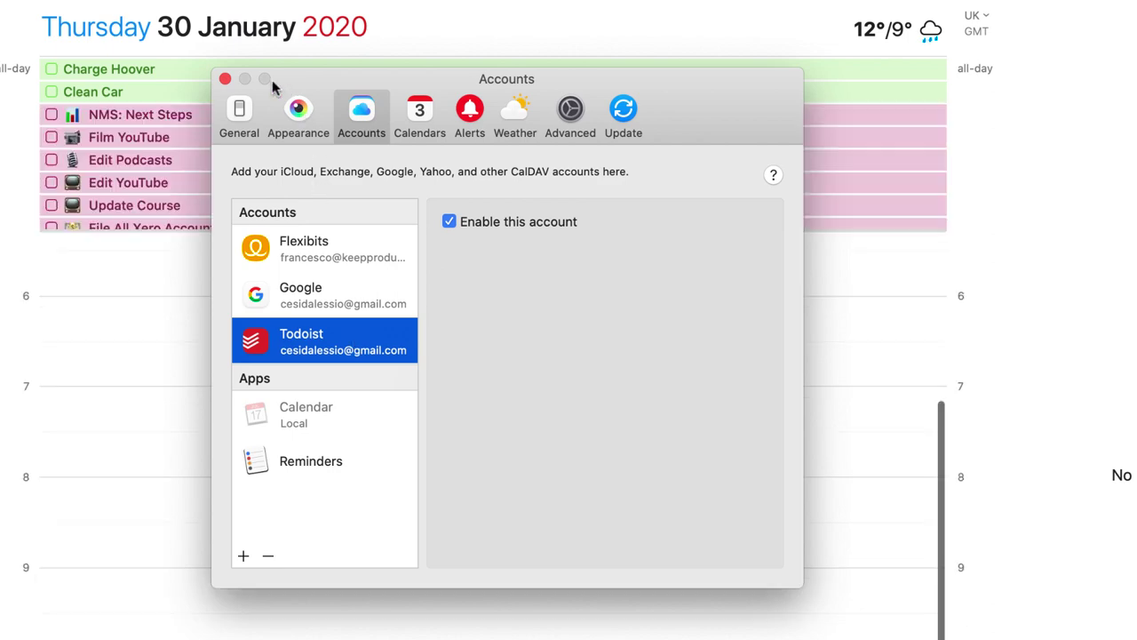
Close the Accounts window and open the Film YouTube task's details.
click(225, 79)
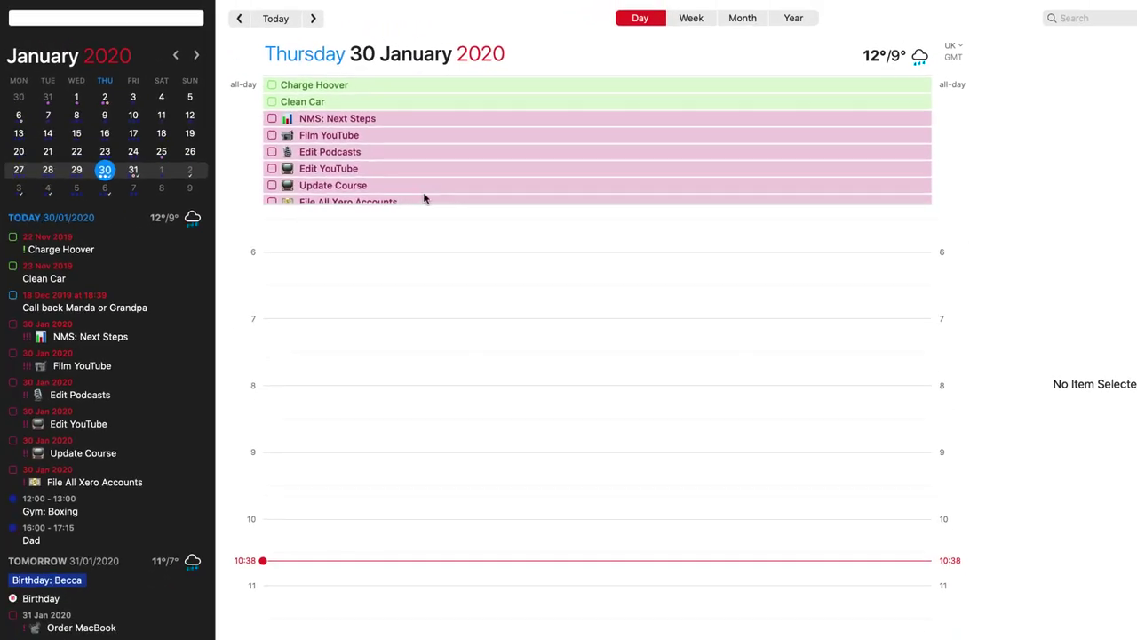
scroll(442, 190, down, 1)
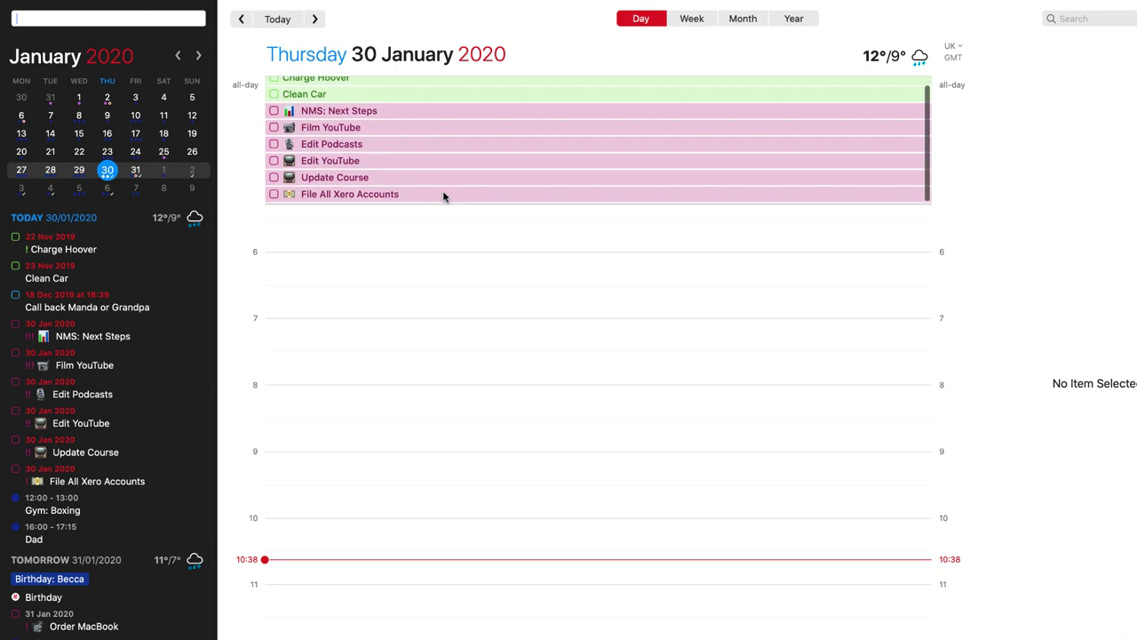
scroll(442, 190, up, 1)
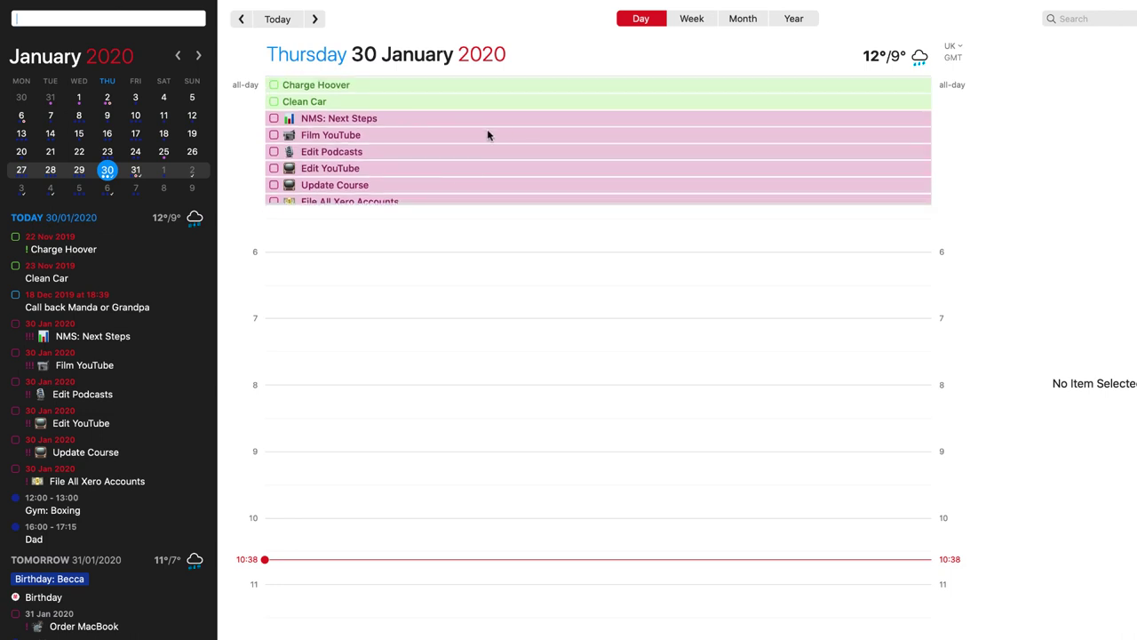
click(388, 170)
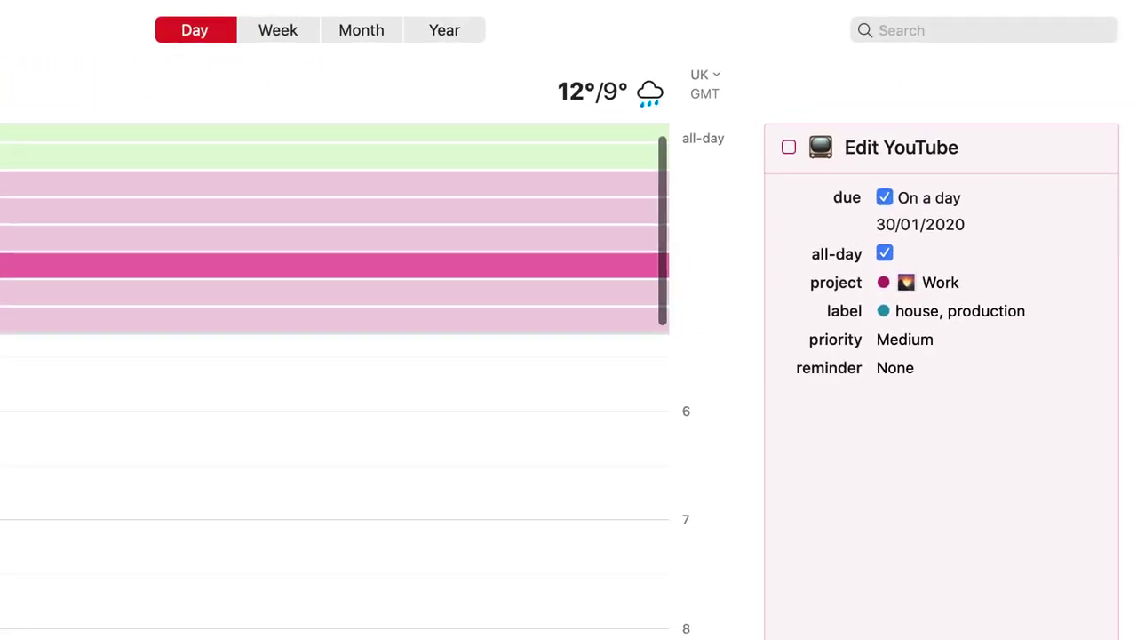
click(355, 202)
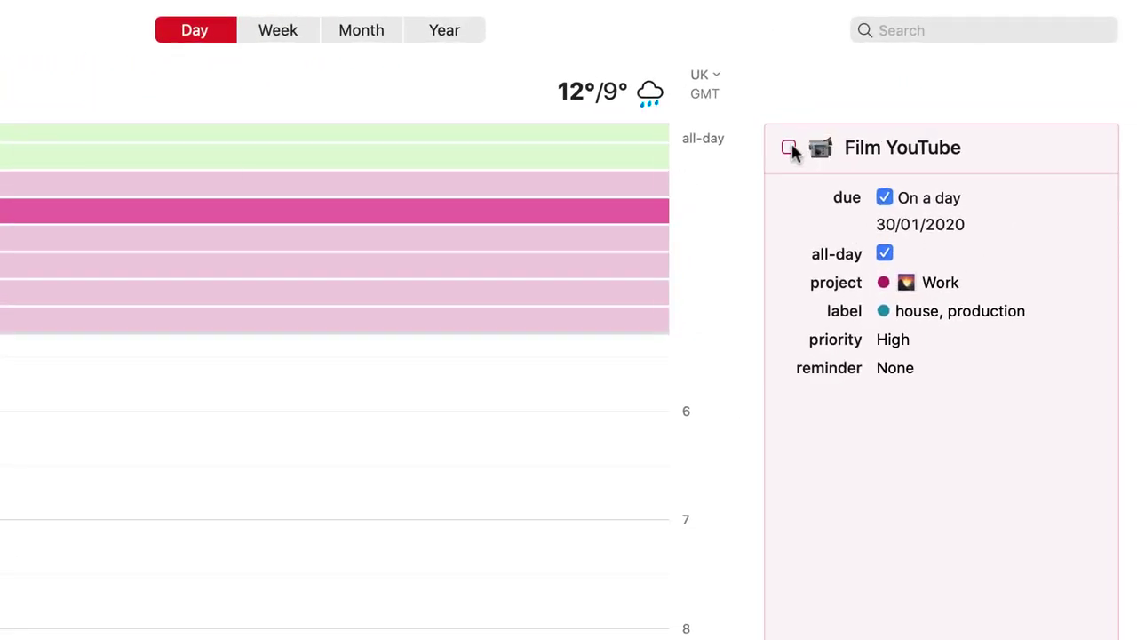
Mark Film YouTube as completed, keeping its due date at 30/01/2020.
click(791, 148)
key(Up)
key(Down)
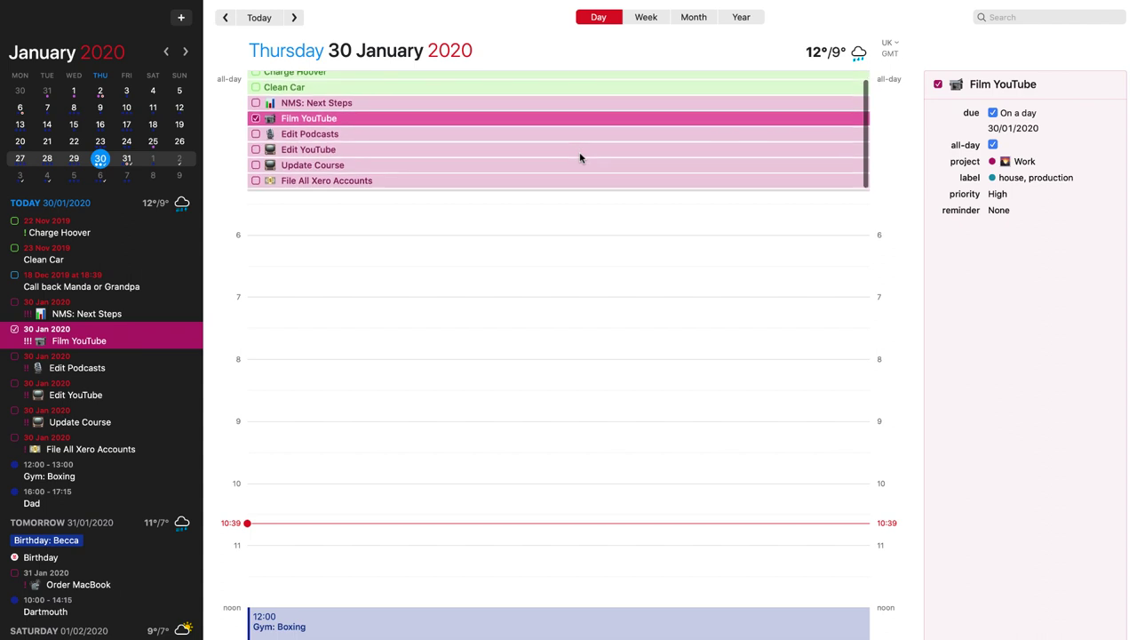
scroll(579, 158, up, 1)
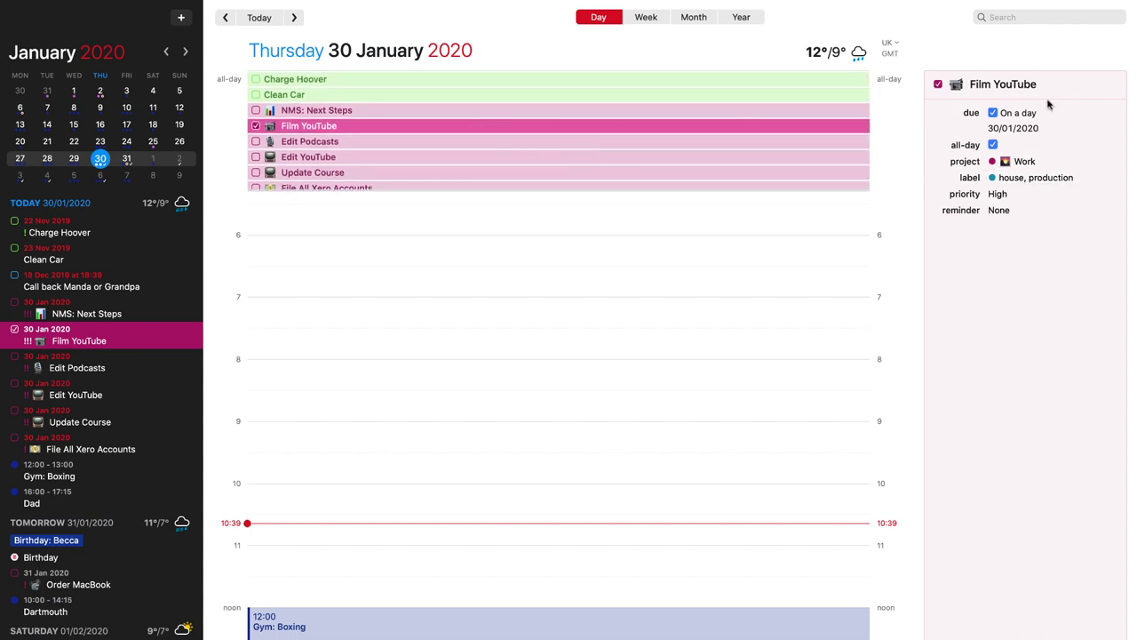
click(1019, 131)
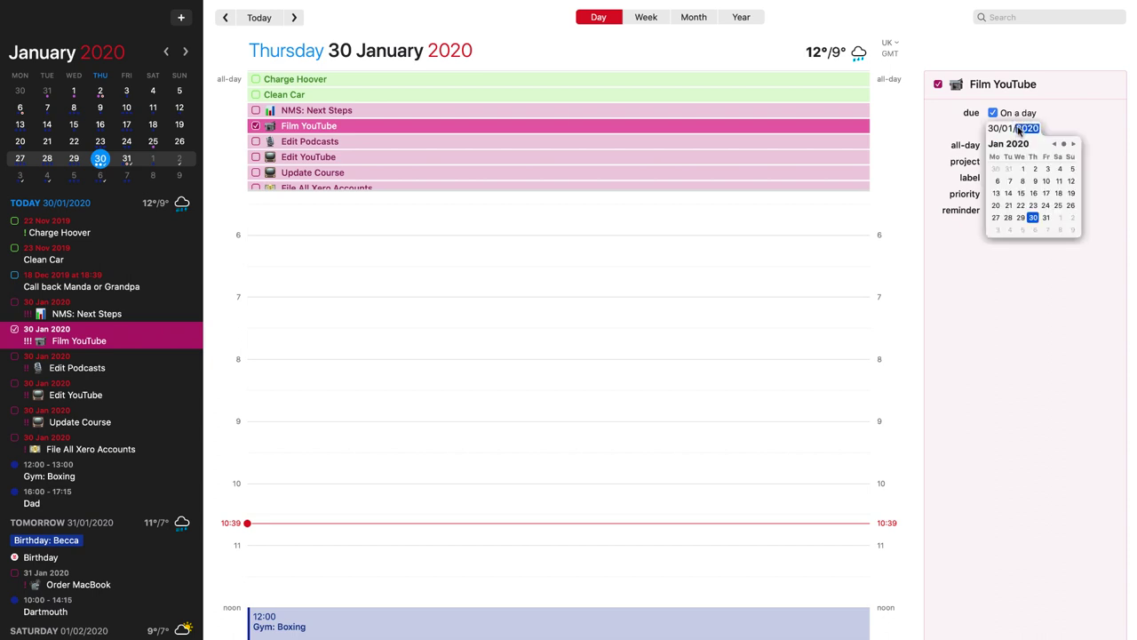
click(1069, 115)
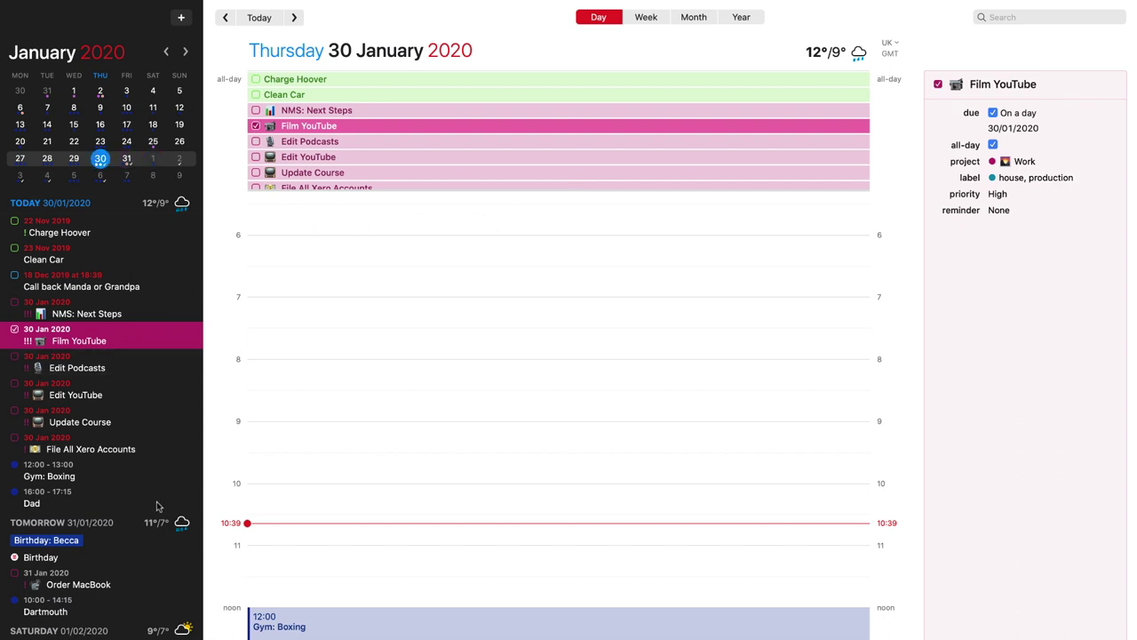
Drag the Edit Podcasts all-day task into the 30 January timeline toward 11:00; it stays all-day.
click(30, 206)
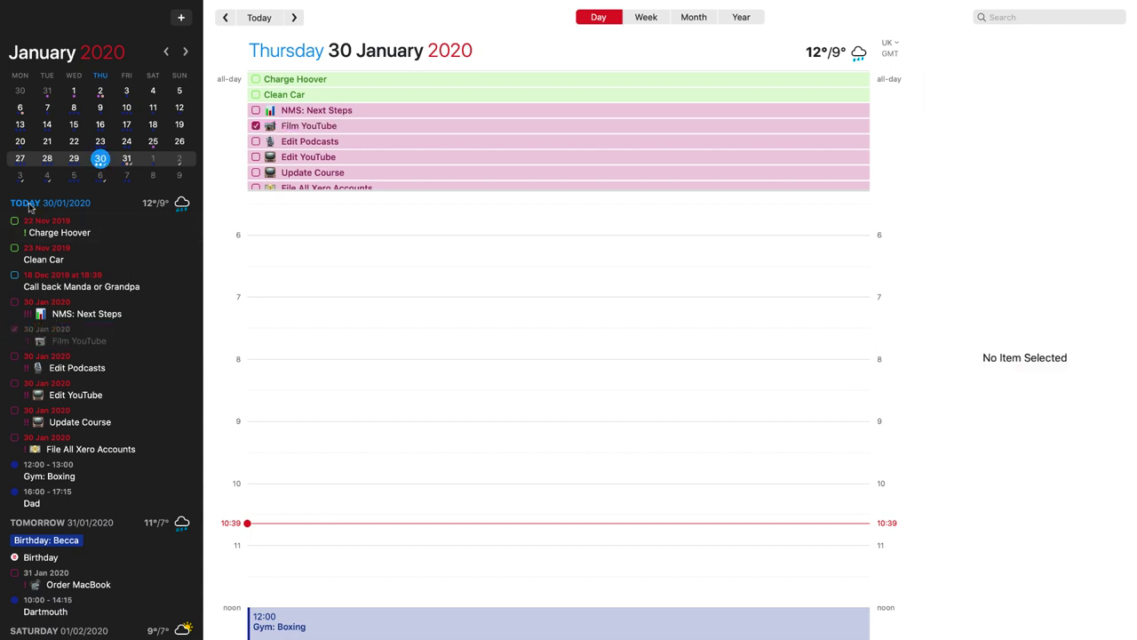
click(259, 17)
drag(375, 145, 332, 553)
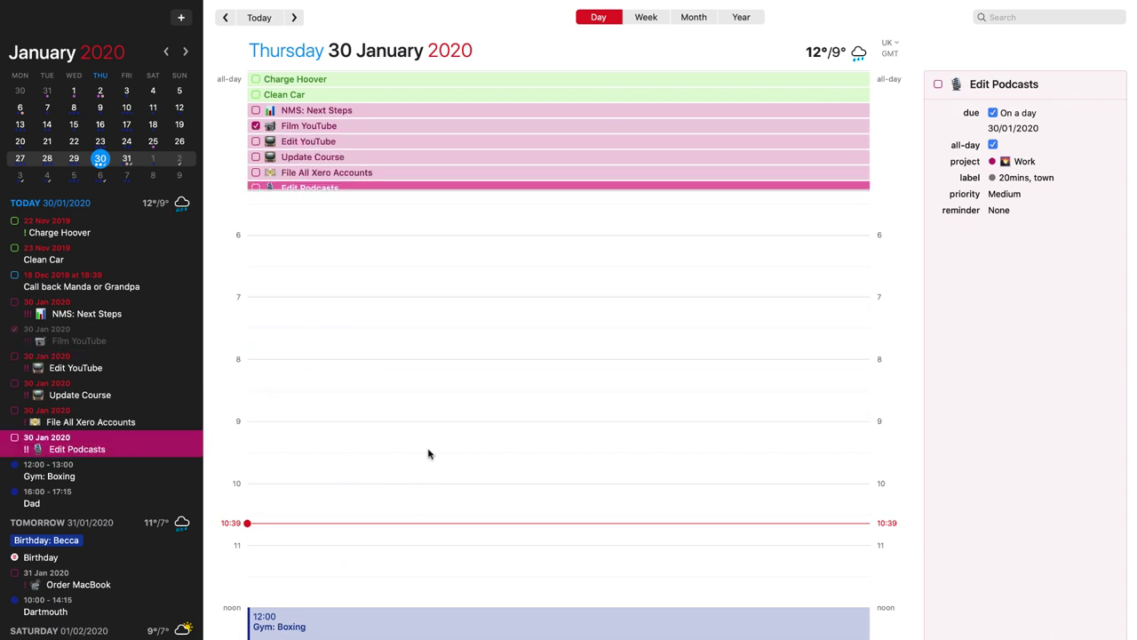
scroll(426, 451, down, 3)
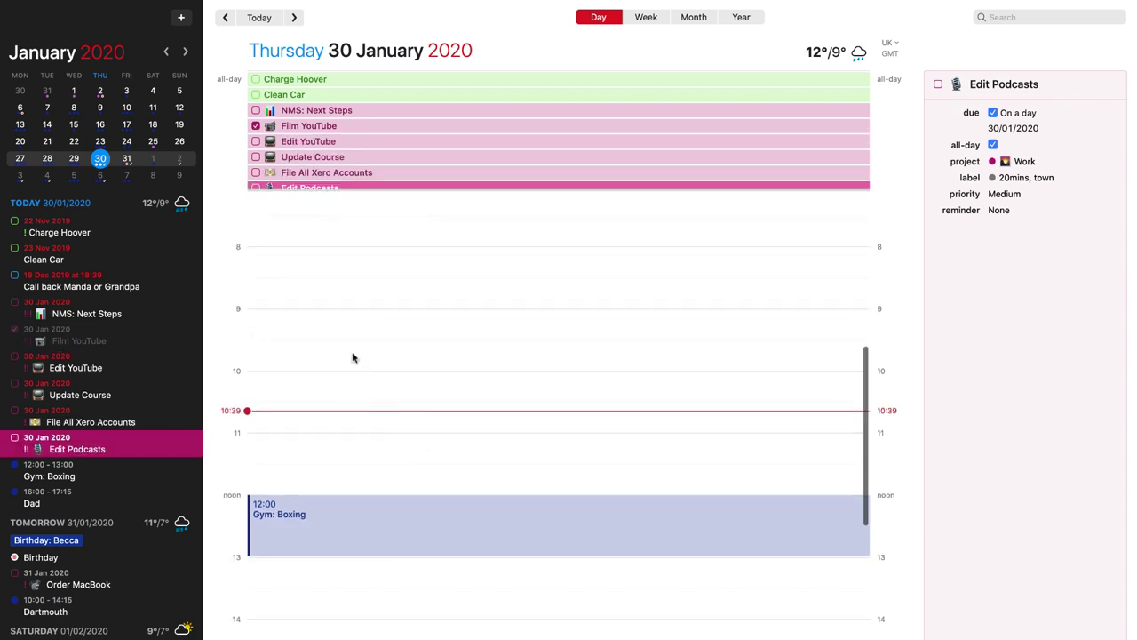
scroll(347, 328, down, 1)
drag(376, 188, 377, 414)
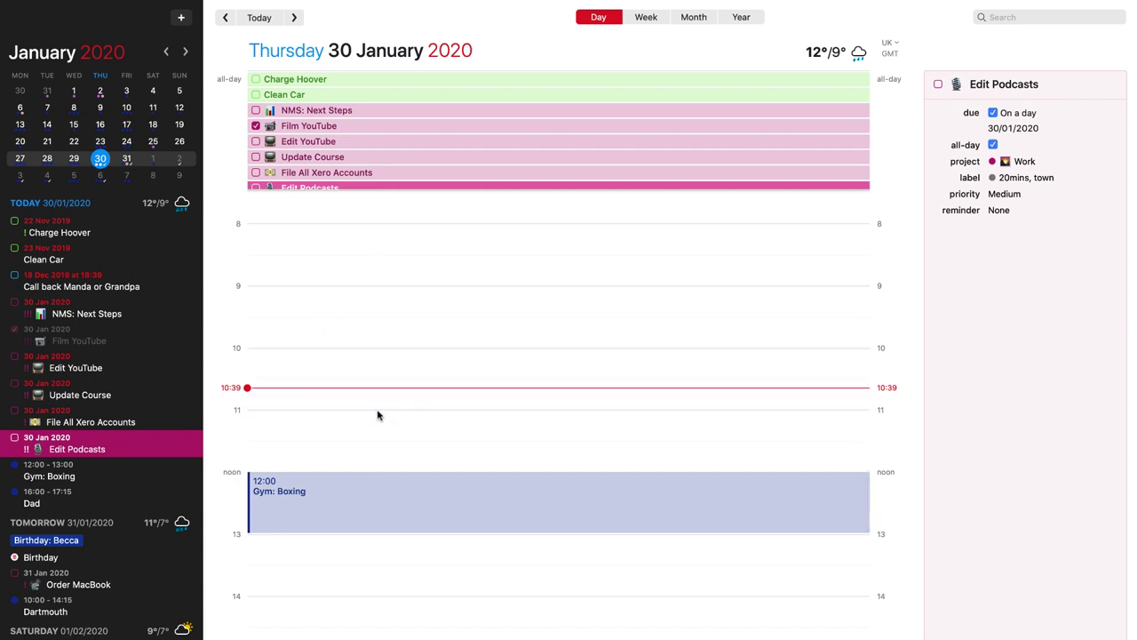
click(380, 223)
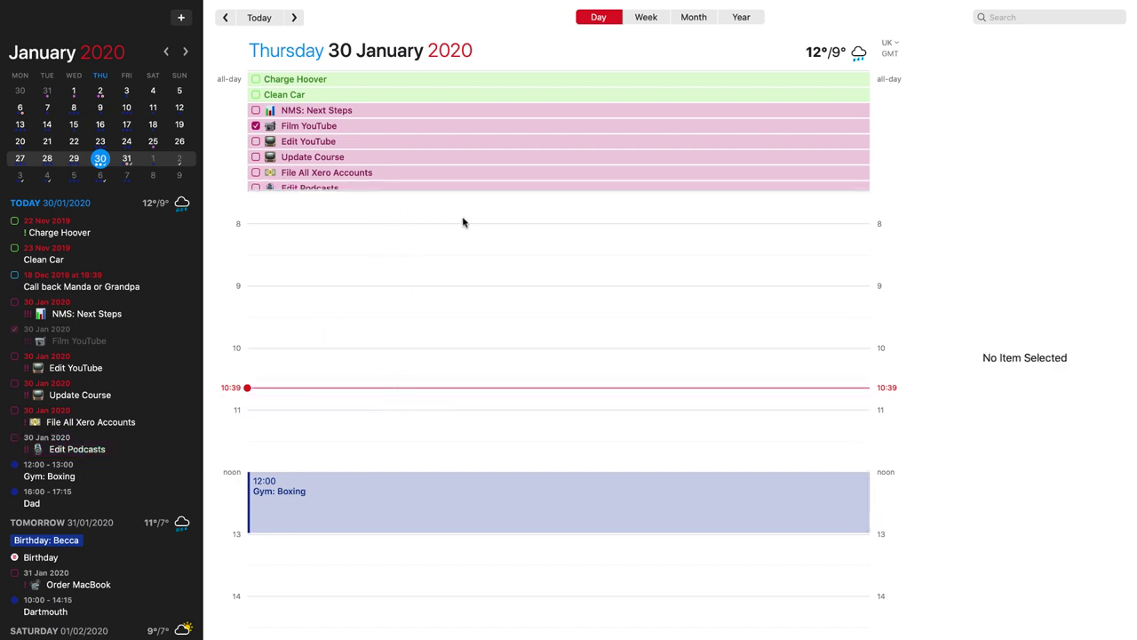
drag(352, 407, 370, 396)
Show the Week view for 13–19 January 2020.
click(646, 17)
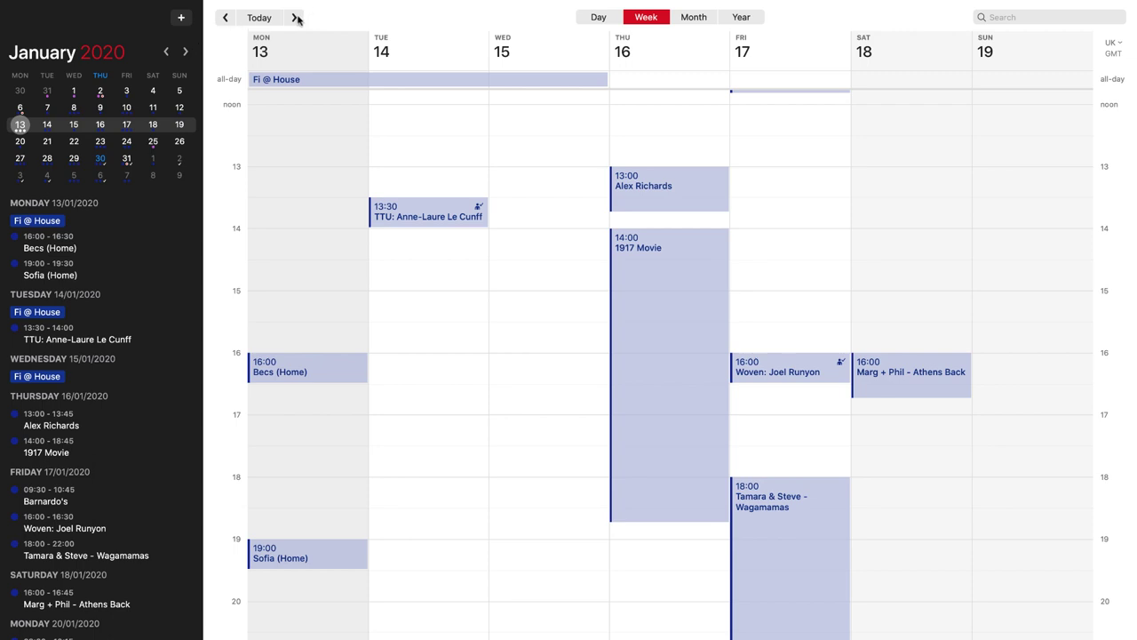
Switch to the Year view of 2020, with days shaded by how busy they are.
click(741, 17)
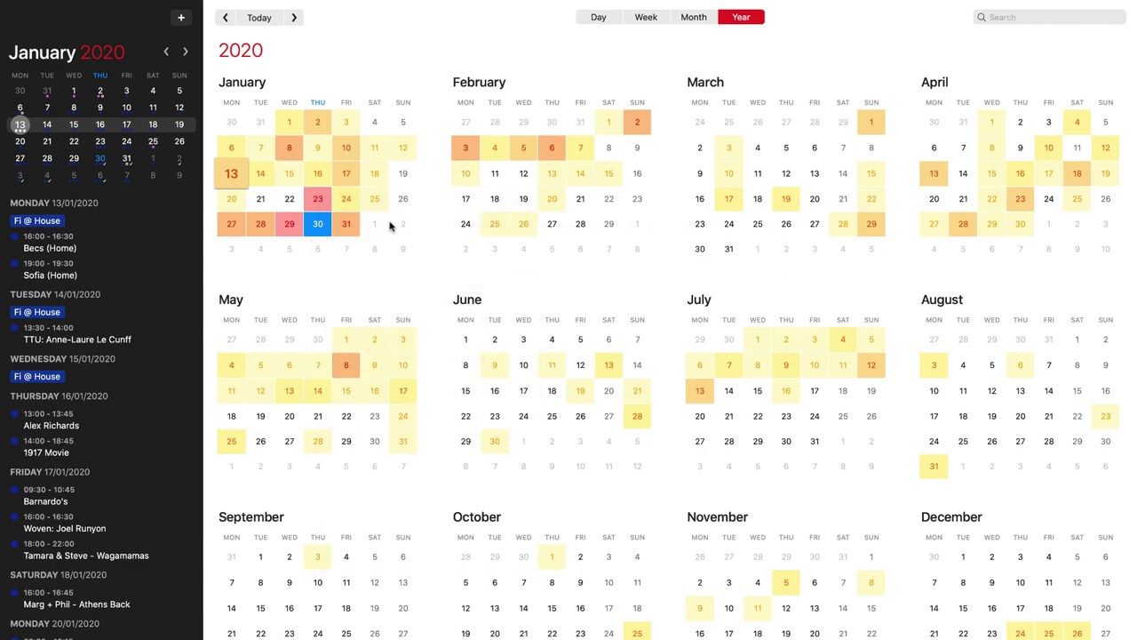
mouse_move(340, 230)
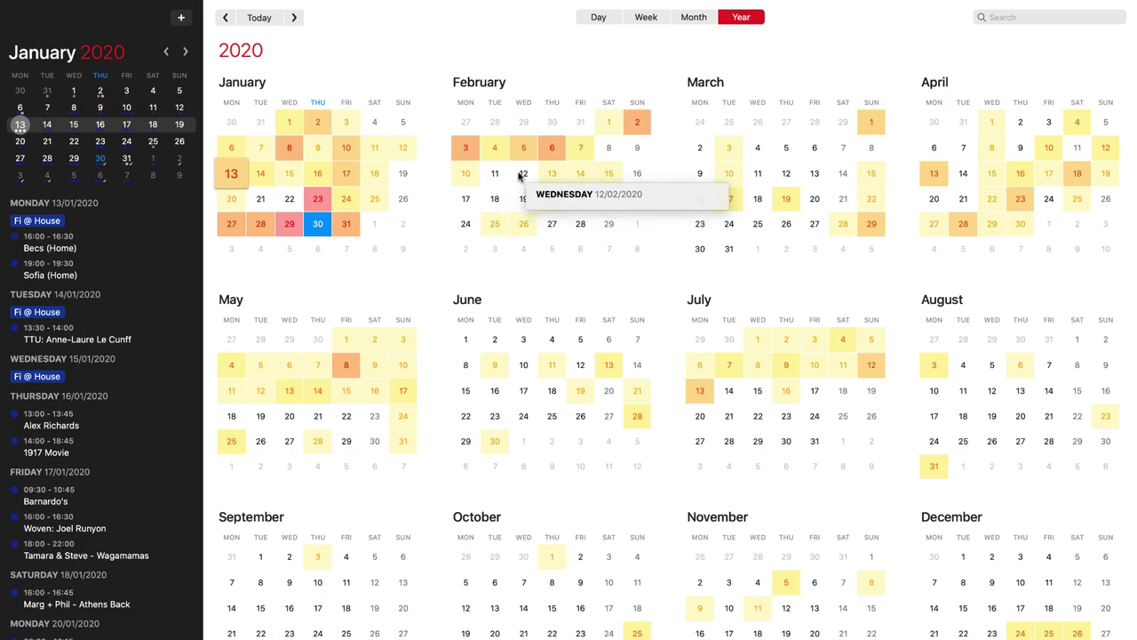
mouse_move(538, 144)
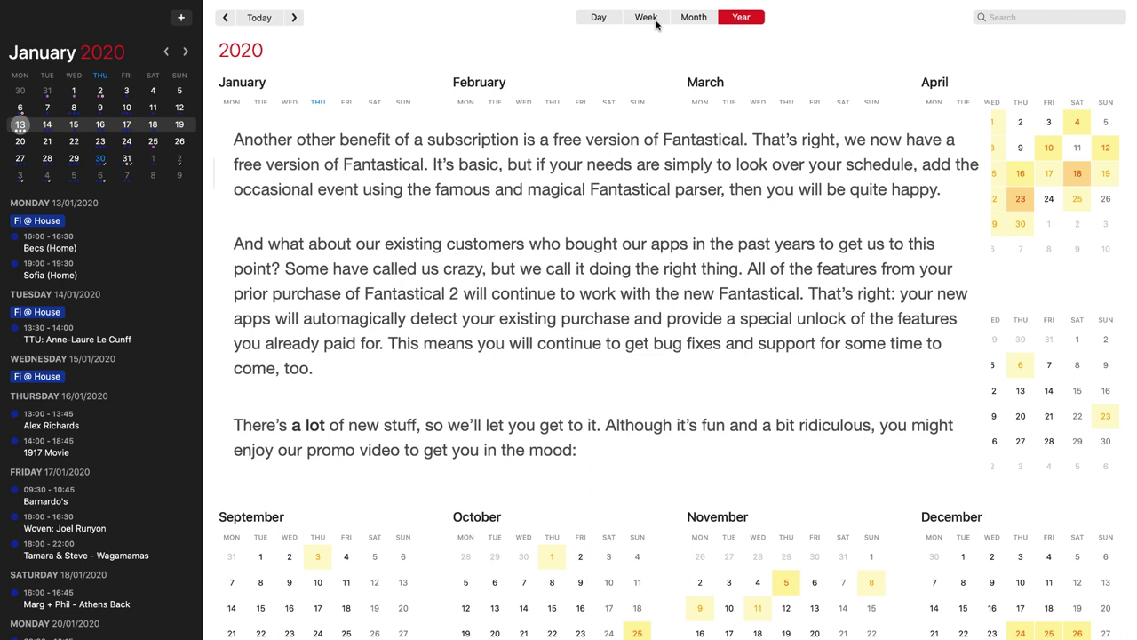
Return to the Week view of 13–19 January 2020 and scroll through its events.
click(655, 23)
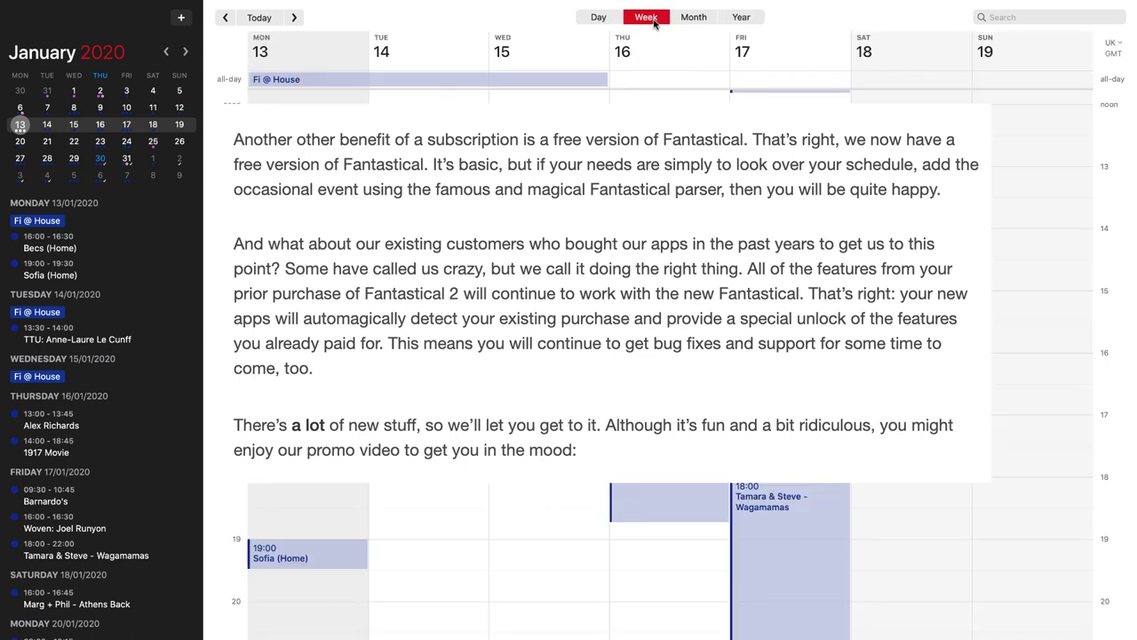
scroll(666, 373, up, 3)
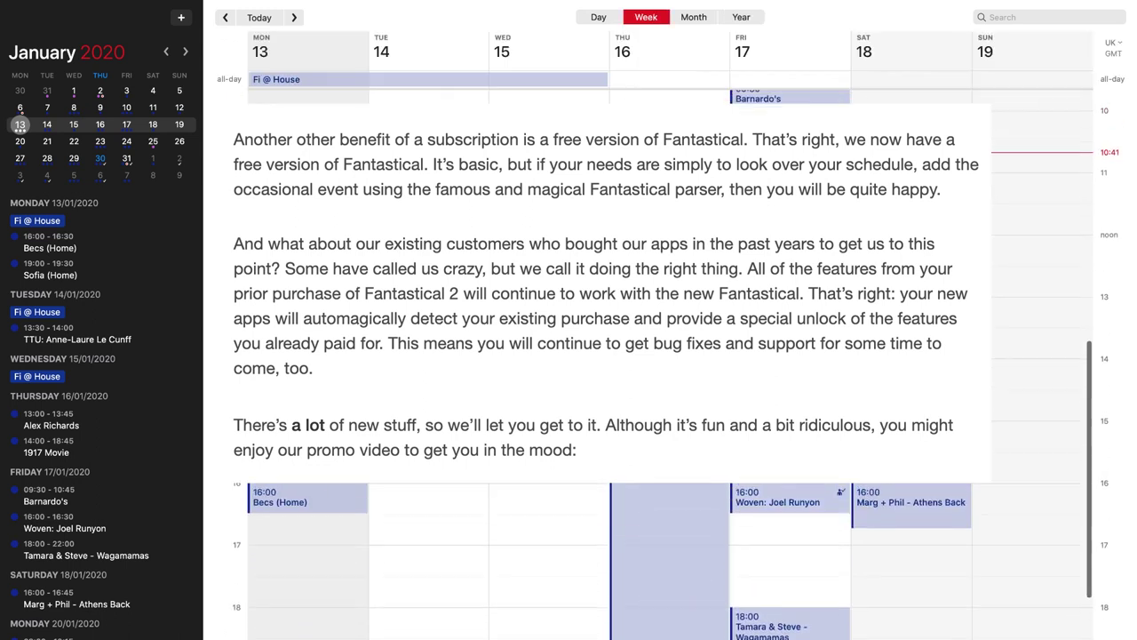
scroll(666, 373, down, 1)
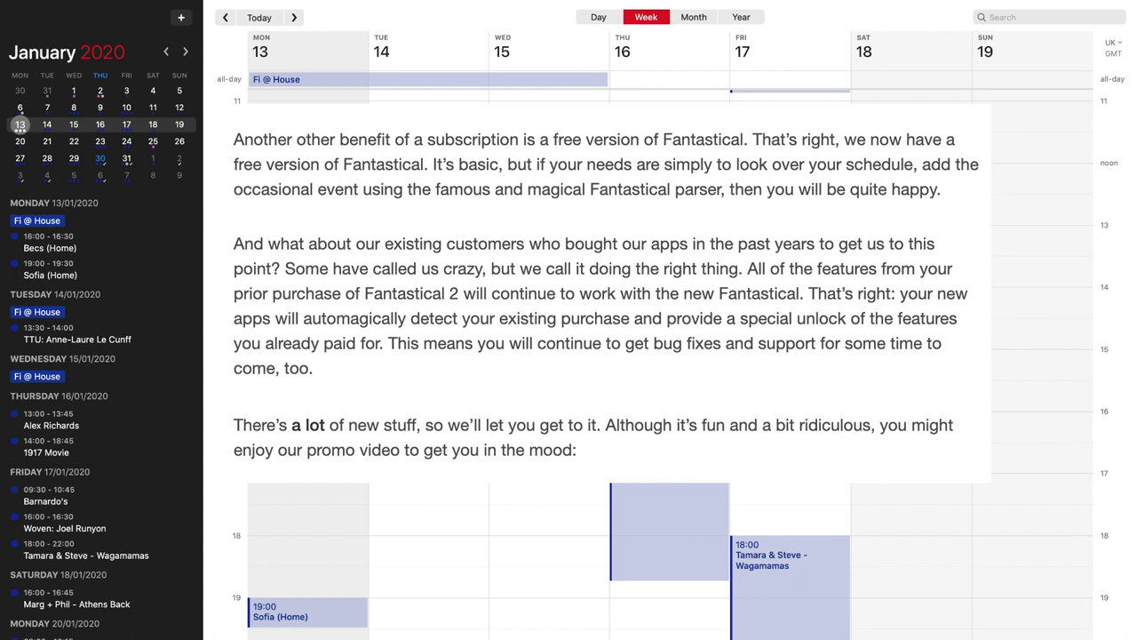